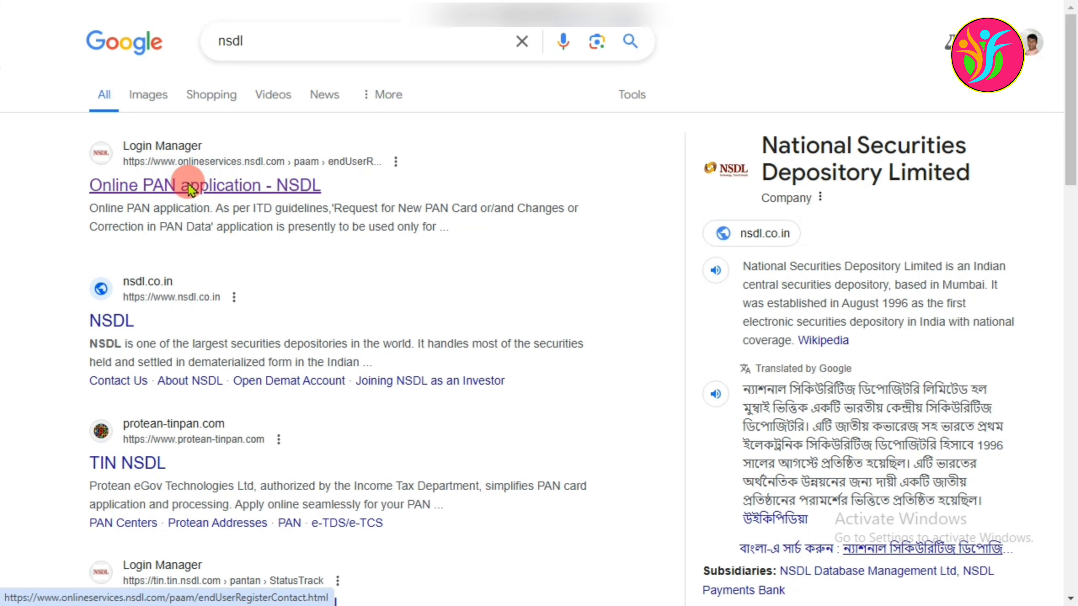
# - Open the 'Online PAN application - NSDL' result and scroll down to its Apply Online form
pyautogui.click(190, 189)
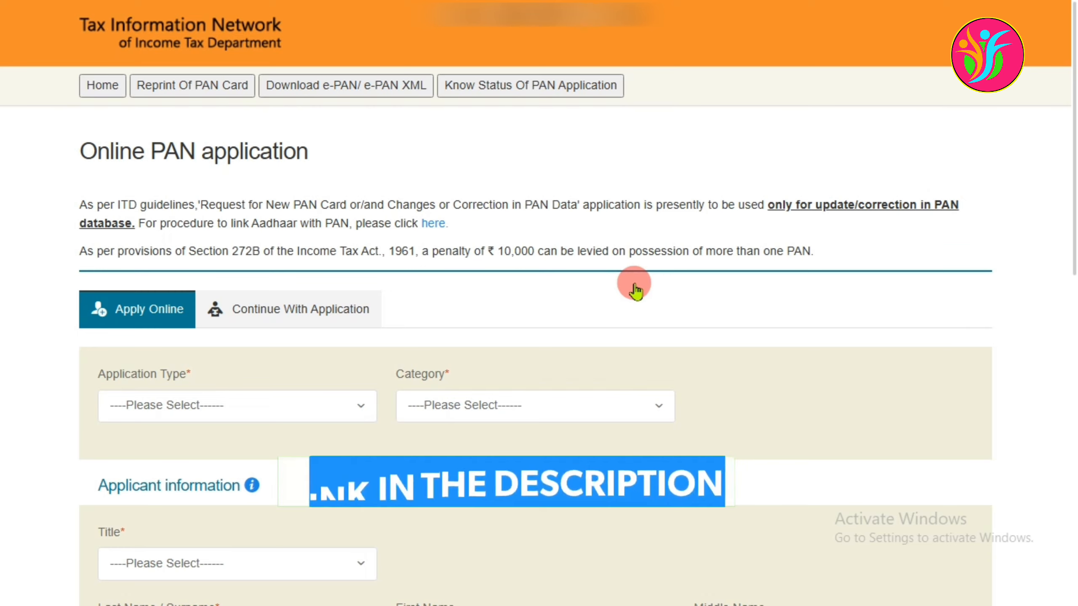
pyautogui.scroll(-3, 591, 280)
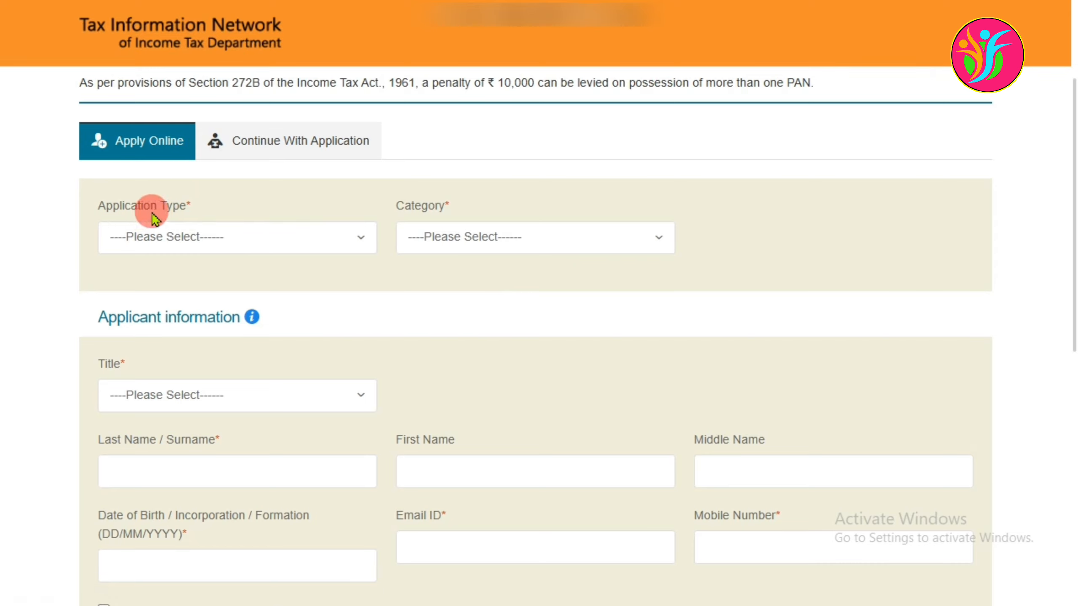
# - Set Application Type to Changes or Correction in existing PAN Data, Category INDIVIDUAL, Title Shri
pyautogui.click(347, 247)
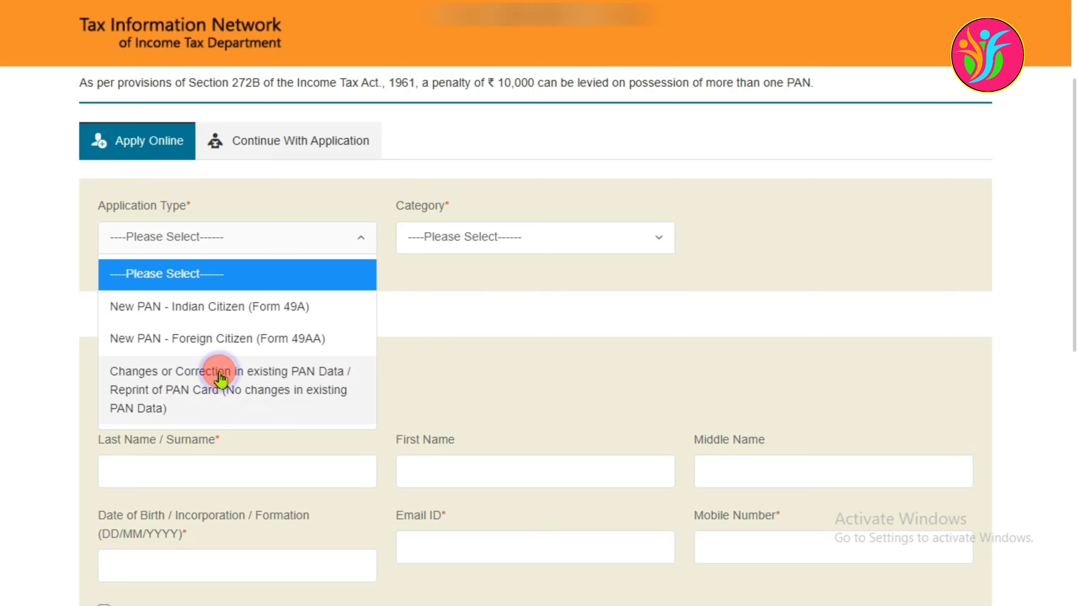
pyautogui.click(220, 378)
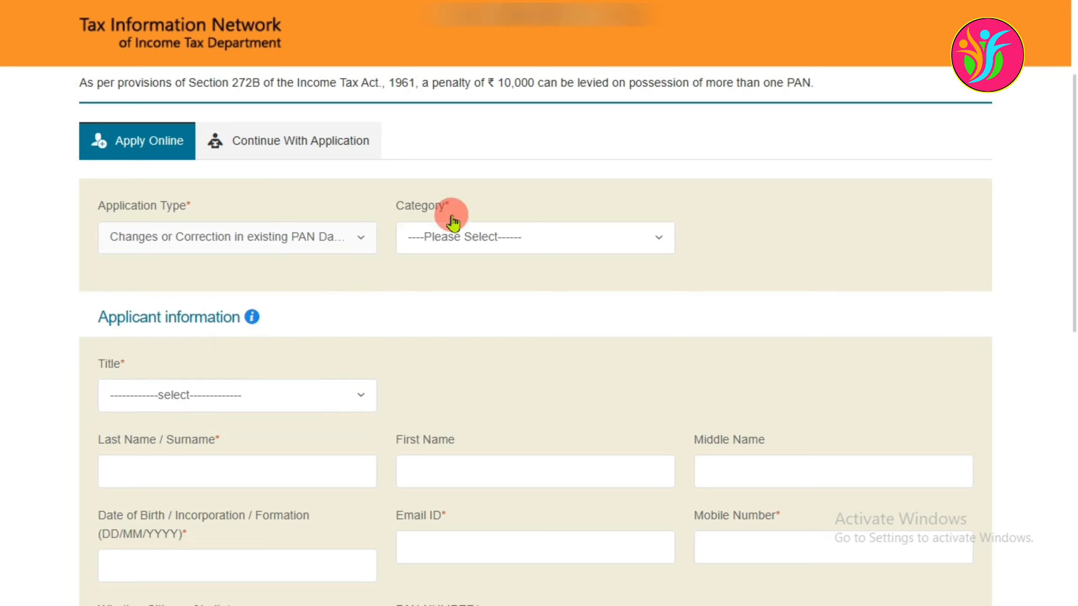
pyautogui.click(665, 238)
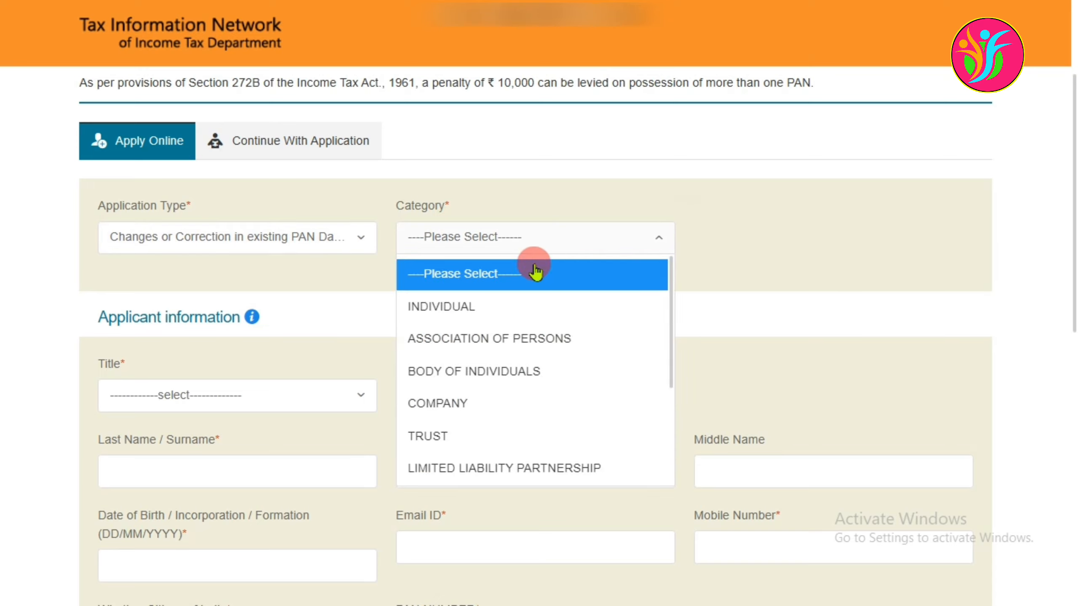
pyautogui.click(433, 307)
pyautogui.scroll(-4, 437, 315)
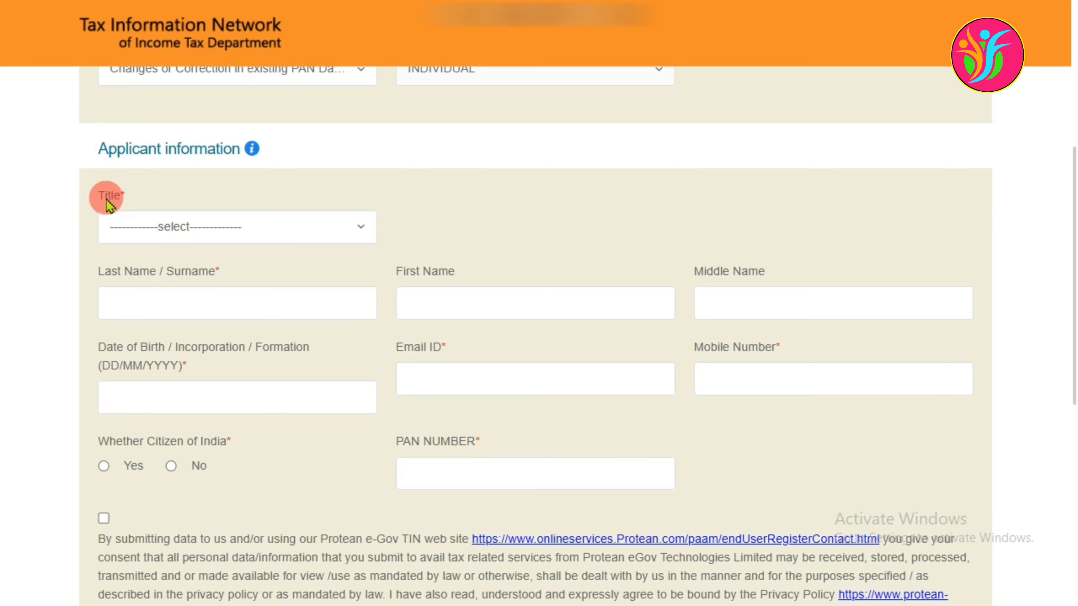
pyautogui.click(360, 225)
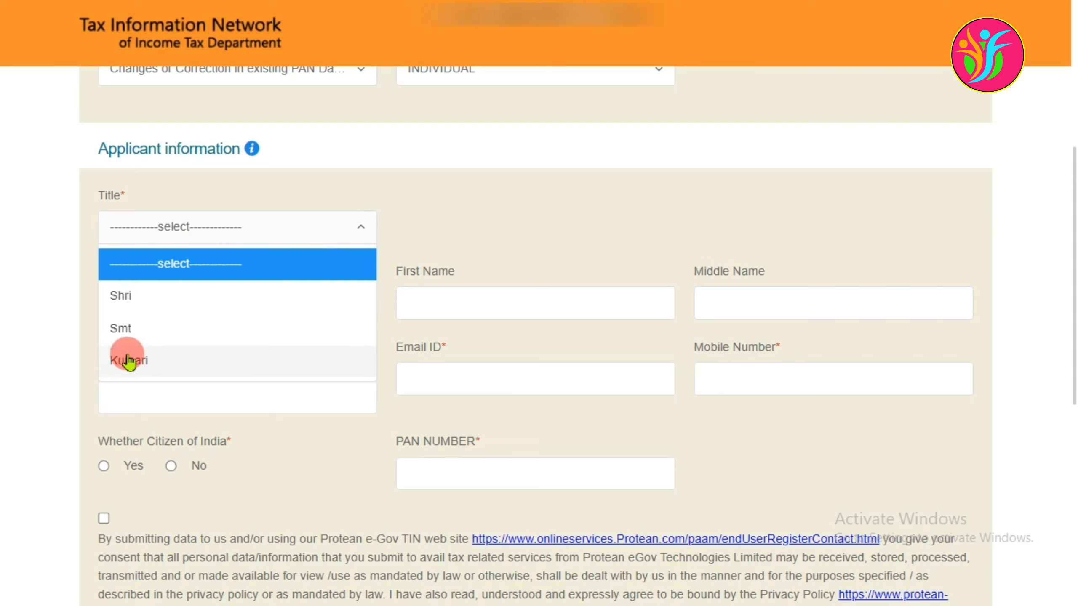
pyautogui.click(134, 305)
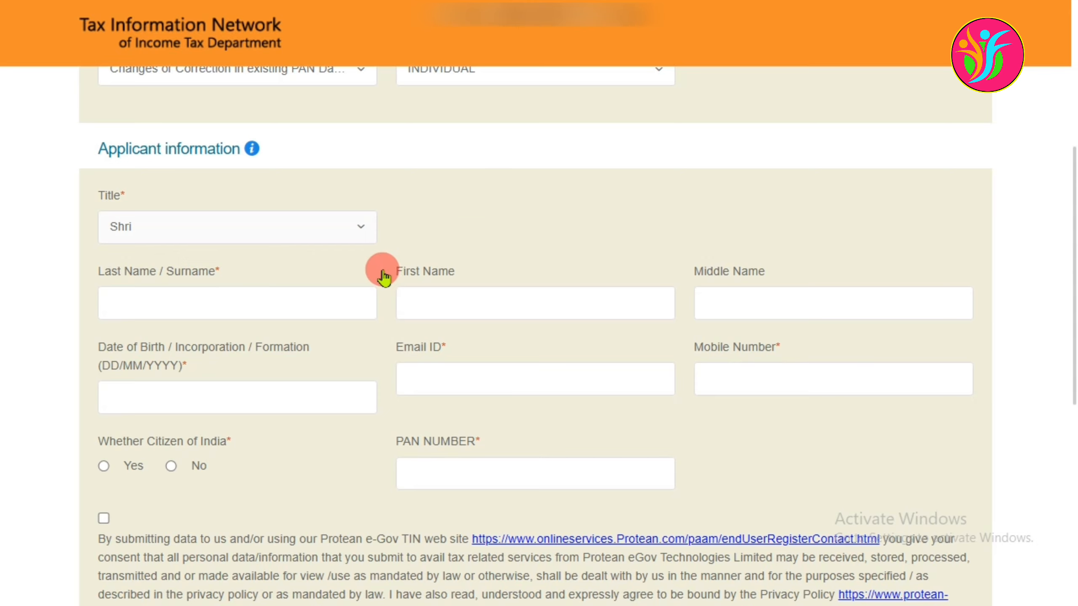
# - Enter the applicant's surname, first and middle names, date of birth and mobile number
pyautogui.click(121, 297)
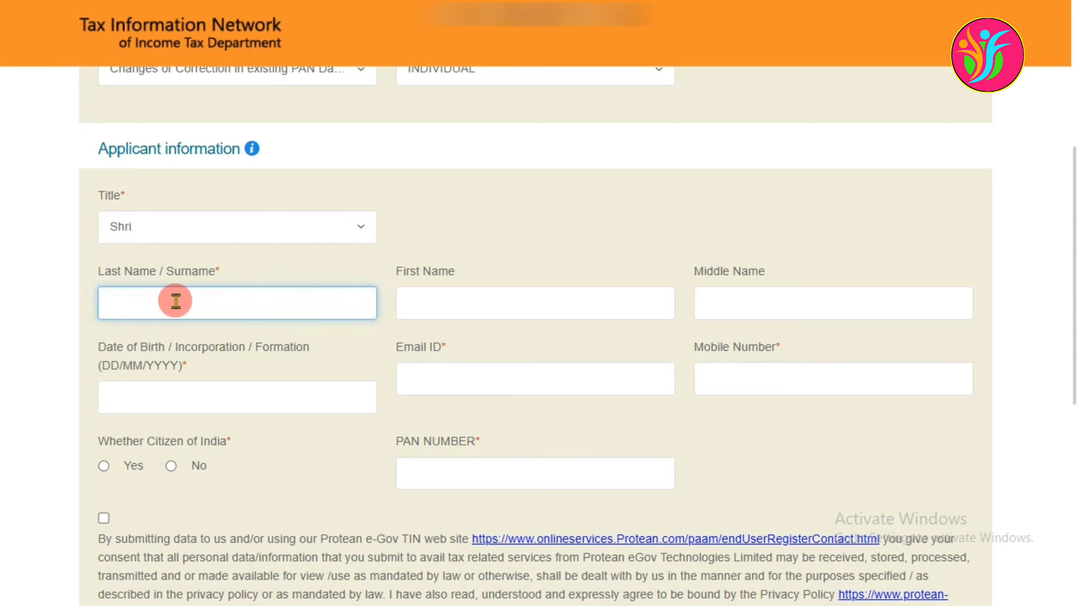
pyautogui.click(440, 300)
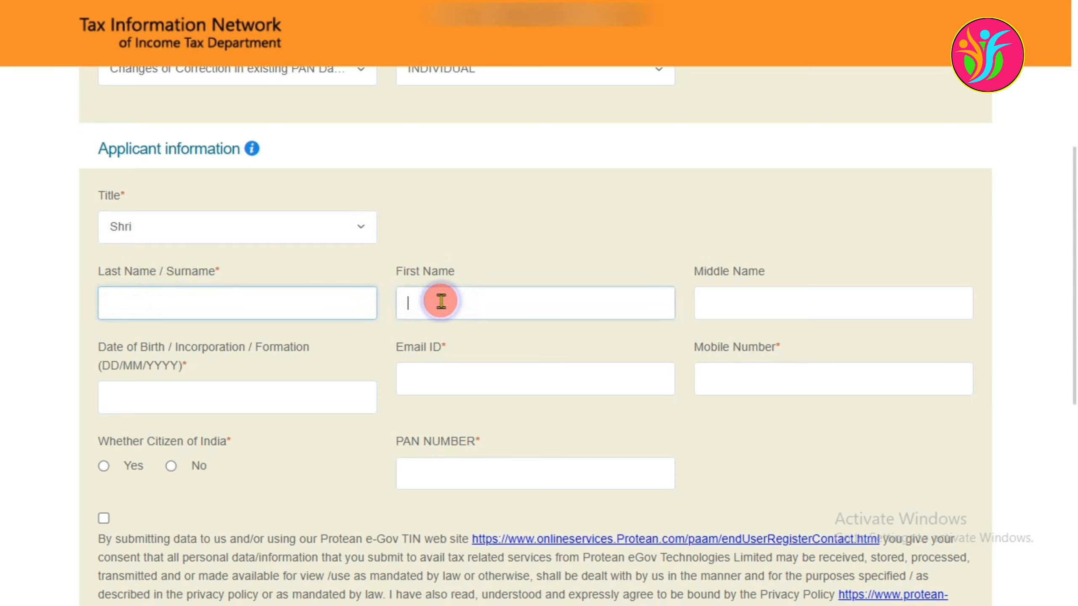
pyautogui.click(725, 307)
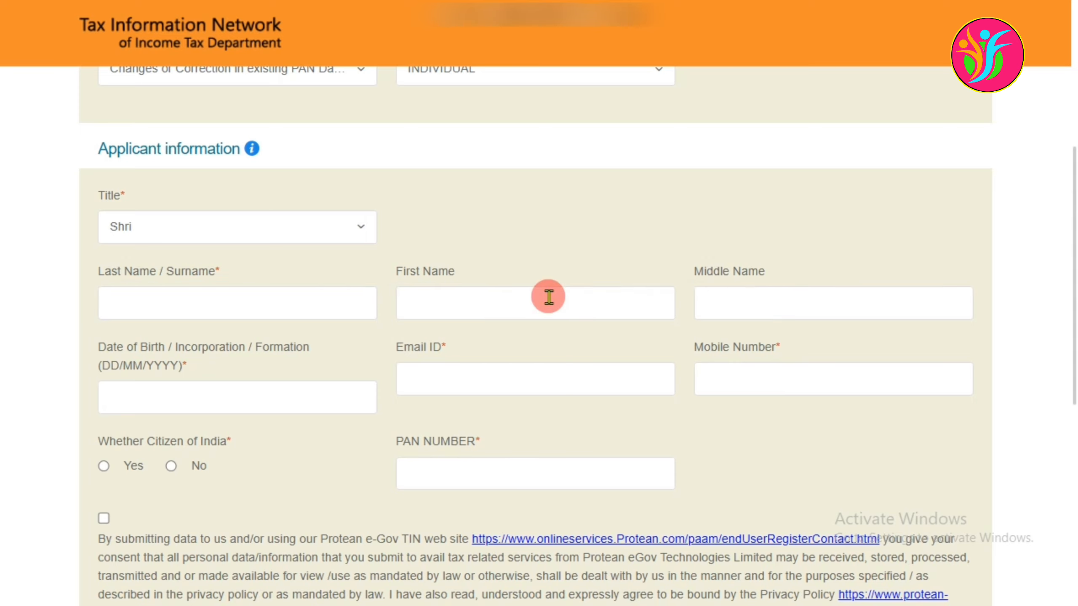
pyautogui.click(245, 400)
pyautogui.scroll(-5, 274, 337)
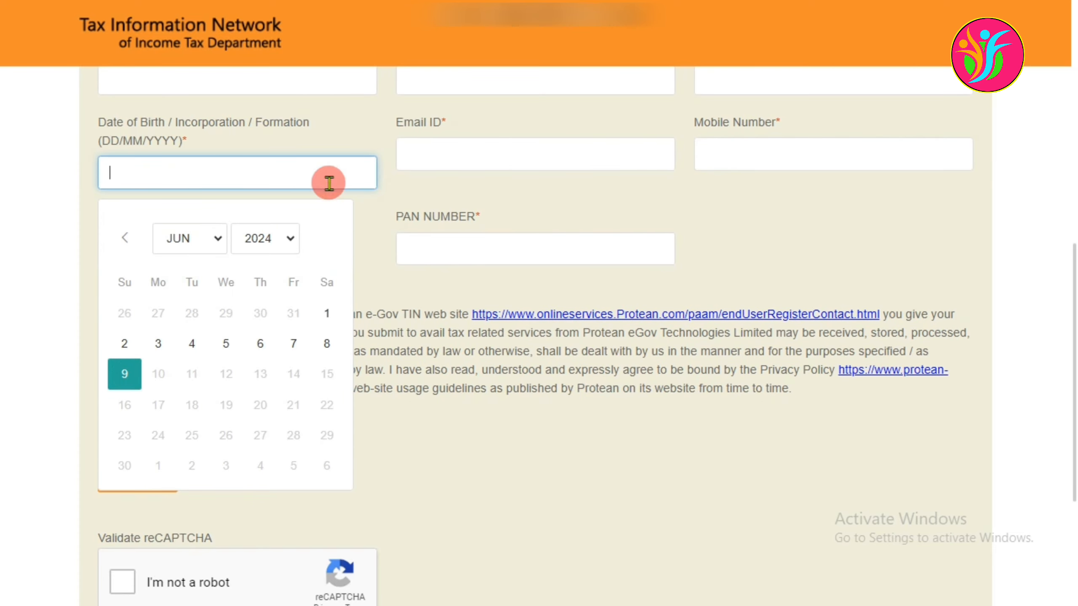
pyautogui.click(287, 239)
pyautogui.click(273, 297)
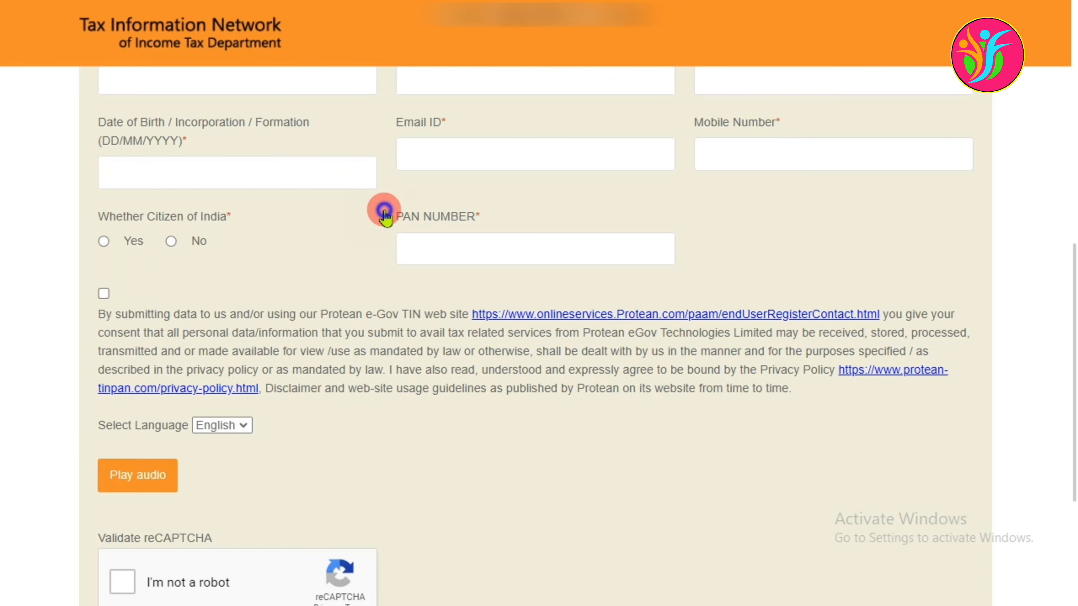
pyautogui.click(378, 210)
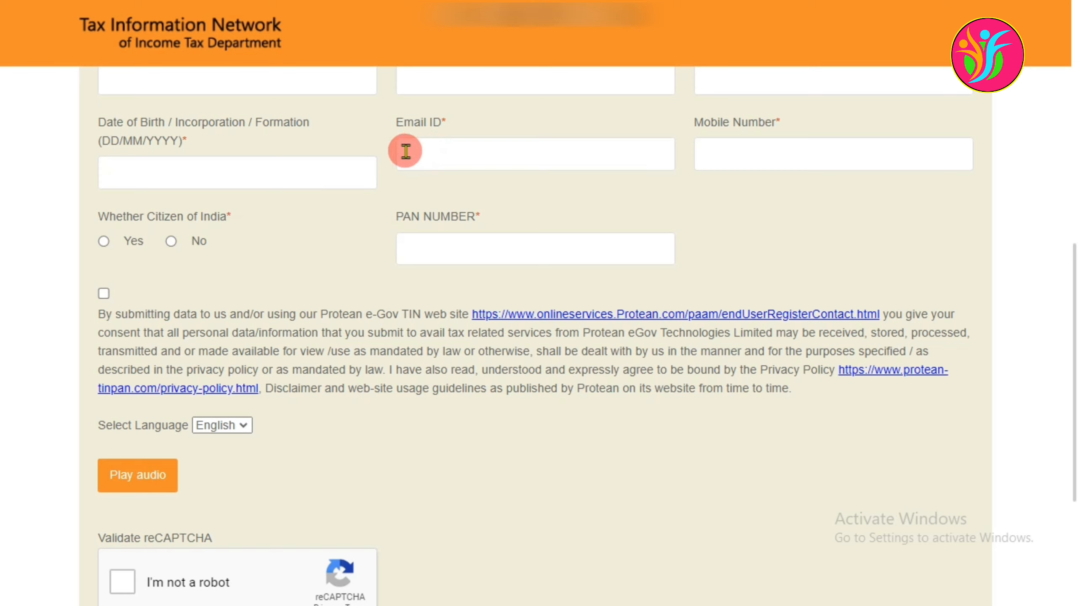
pyautogui.click(722, 145)
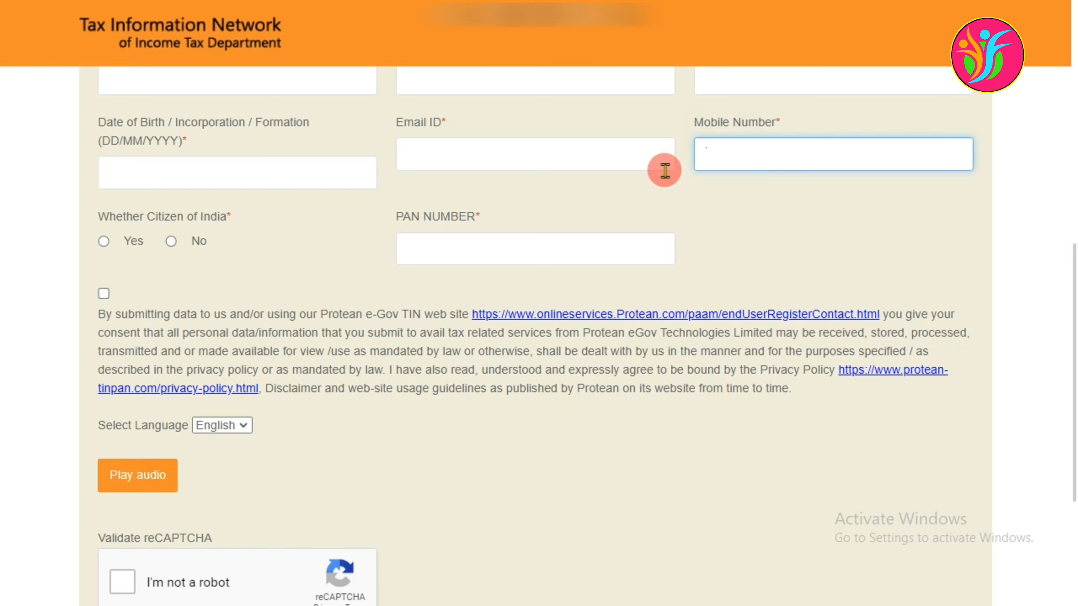
# - Set Citizen of India to Yes, accept the consent terms and pass the reCAPTCHA
pyautogui.click(103, 243)
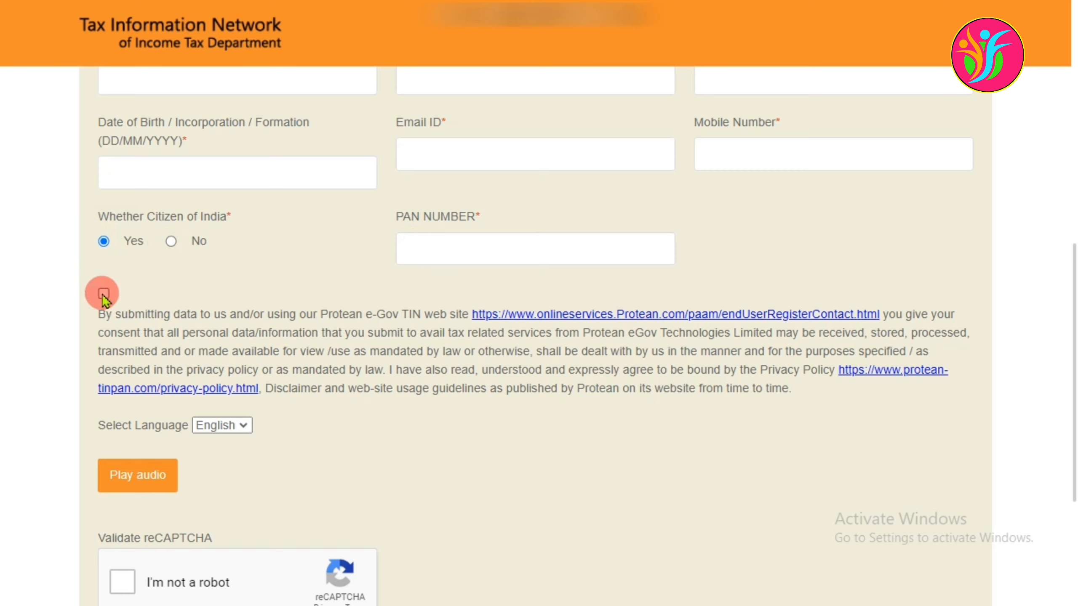
pyautogui.click(113, 294)
pyautogui.scroll(-3, 162, 270)
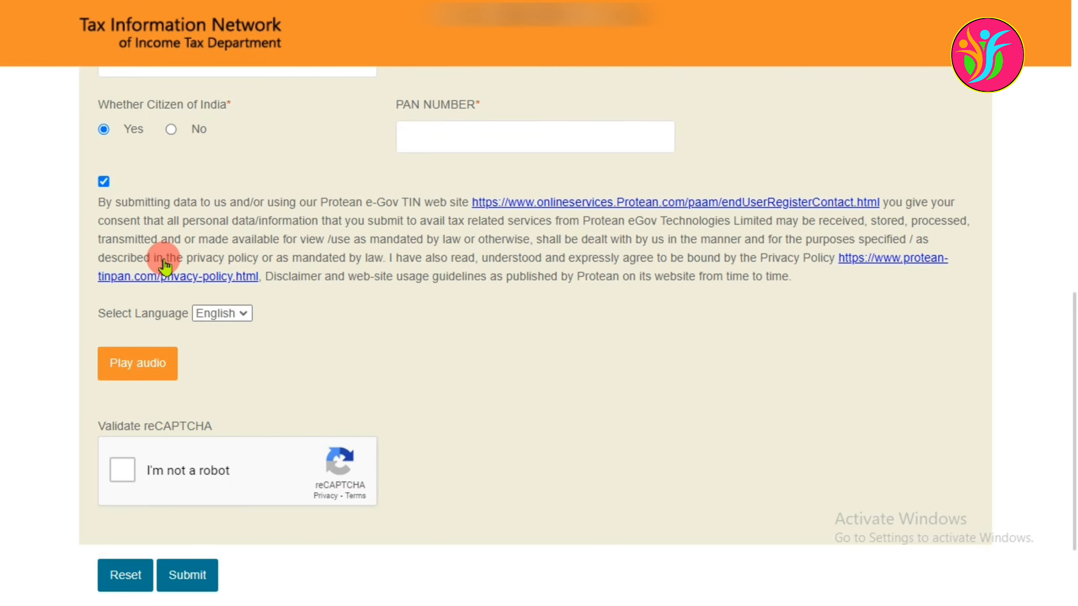
pyautogui.click(119, 470)
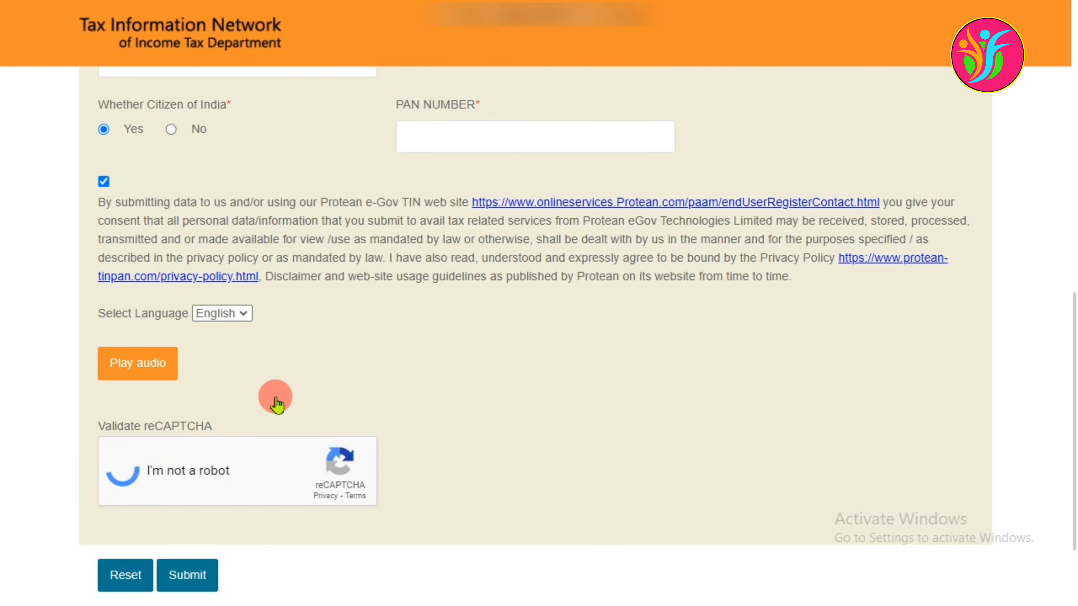
pyautogui.scroll(-2, 272, 446)
pyautogui.scroll(-2, 204, 489)
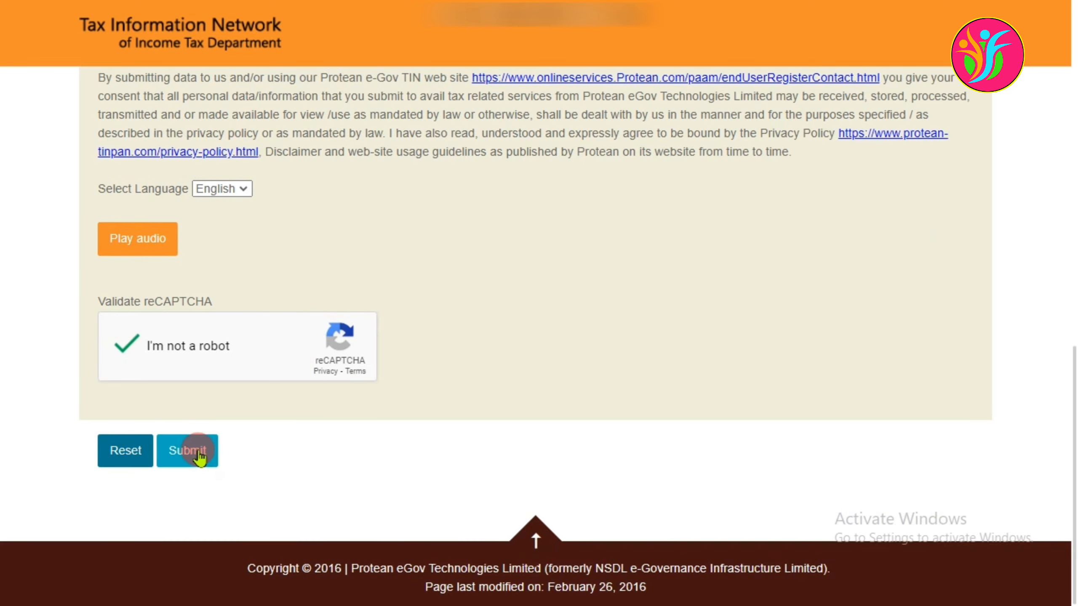
# - Submit the registration and continue to the full PAN application form with the issued token
pyautogui.click(196, 457)
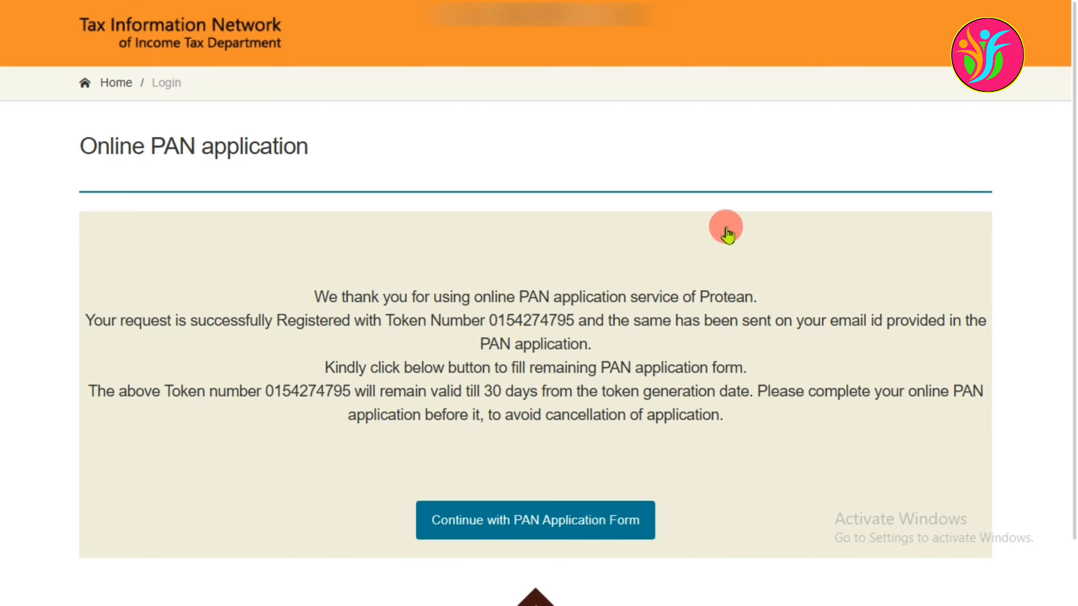
pyautogui.click(576, 525)
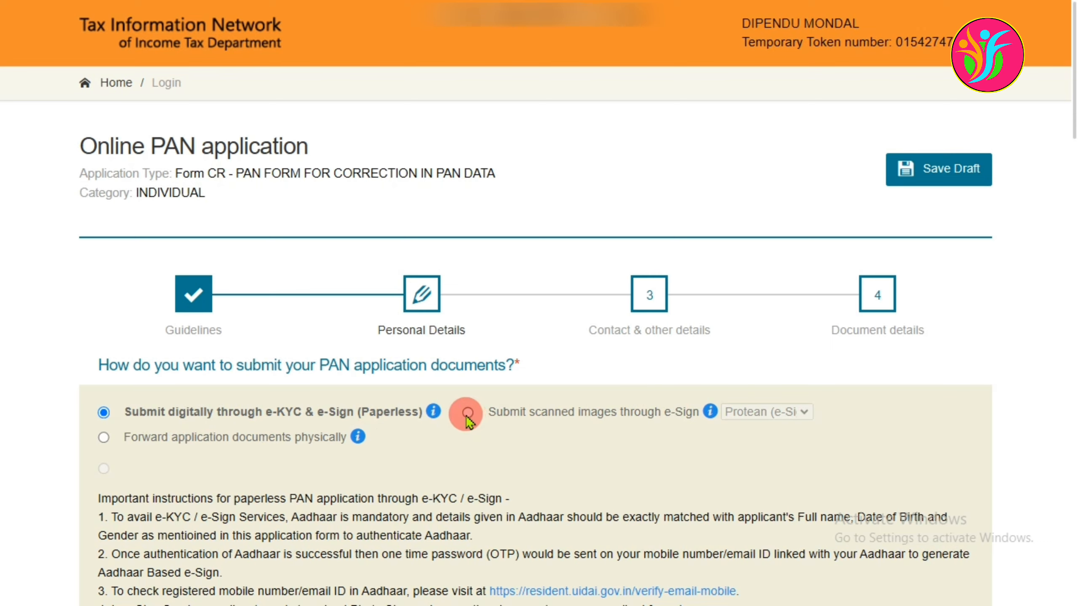
# - Choose submitting scanned images through e-Sign, then move down to the Physical PAN Card and PAN fields
pyautogui.click(494, 418)
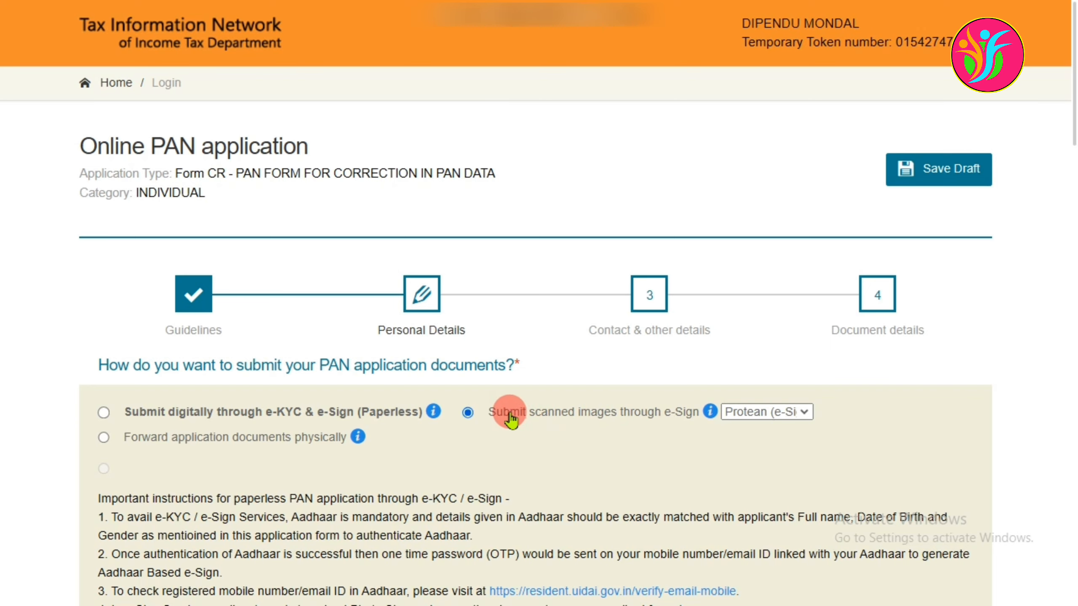
pyautogui.scroll(-8, 505, 414)
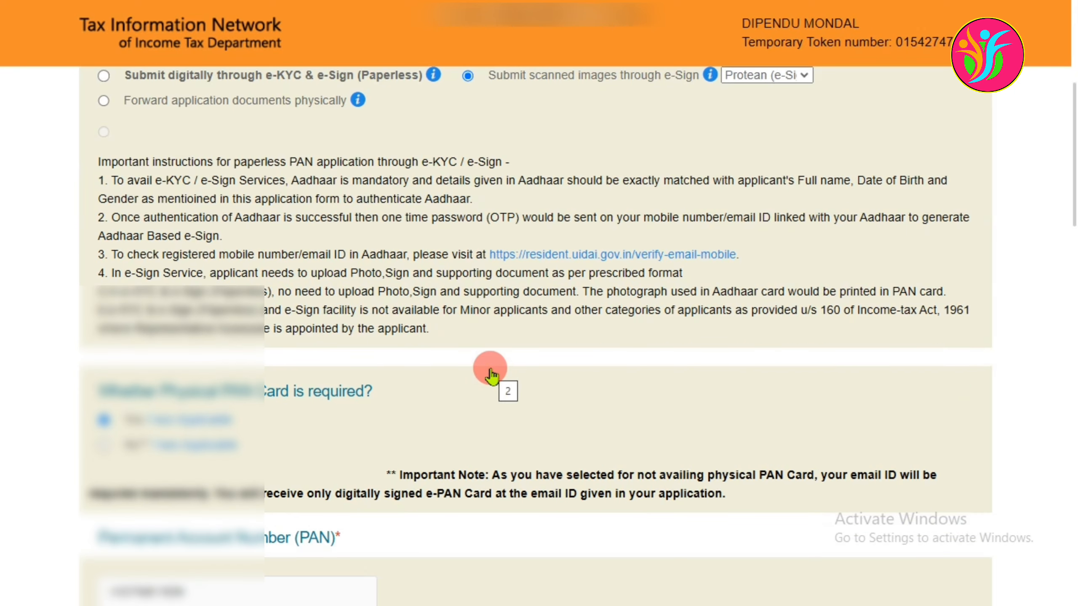
pyautogui.scroll(-7, 491, 375)
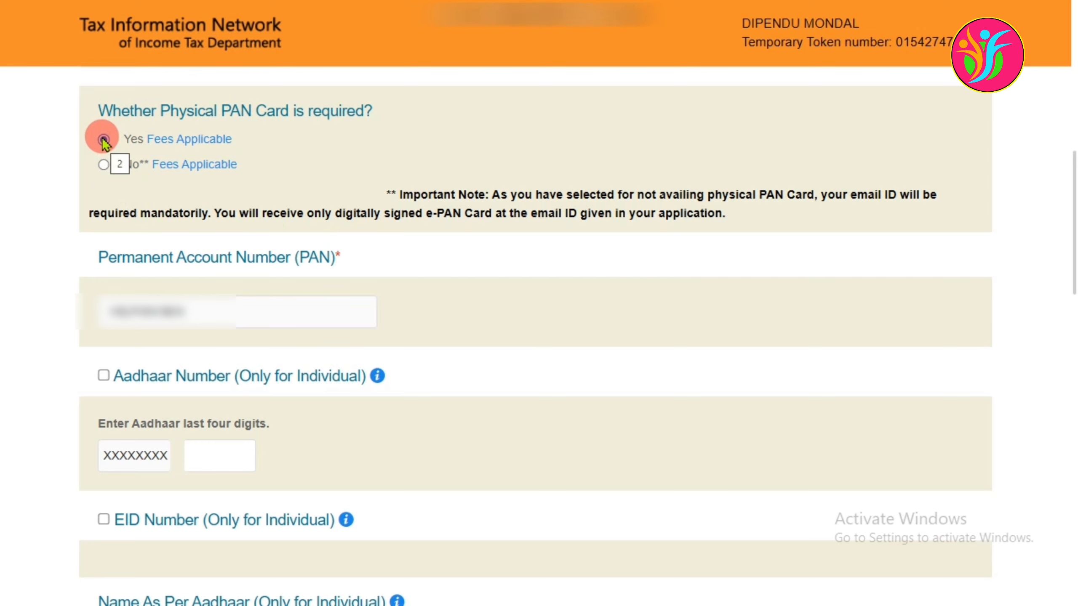
pyautogui.moveTo(208, 141)
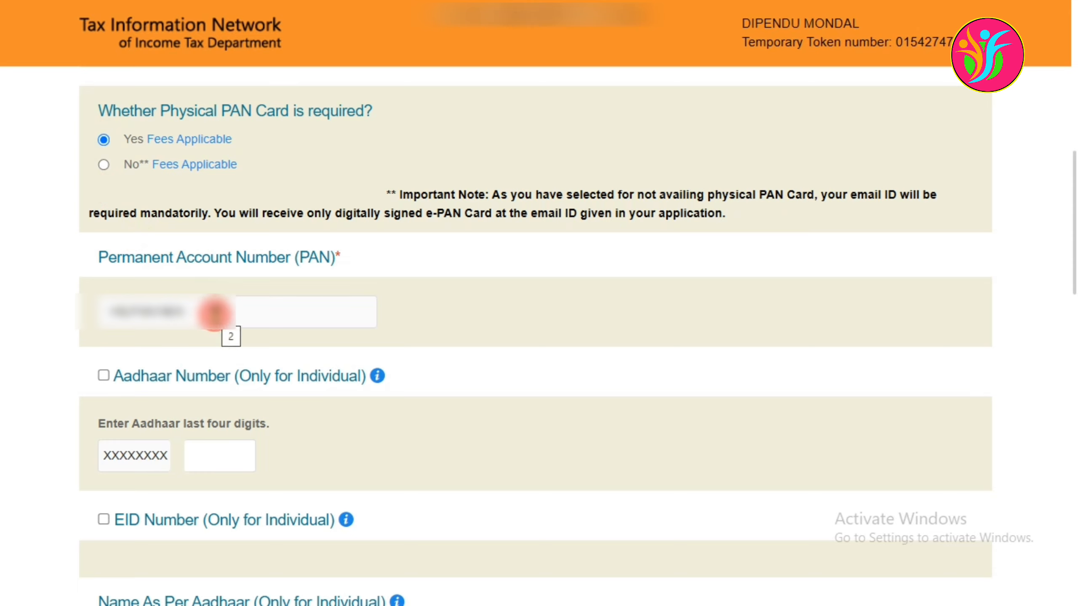
# - Include the Aadhaar number in the application, entering its last four digits
pyautogui.click(104, 376)
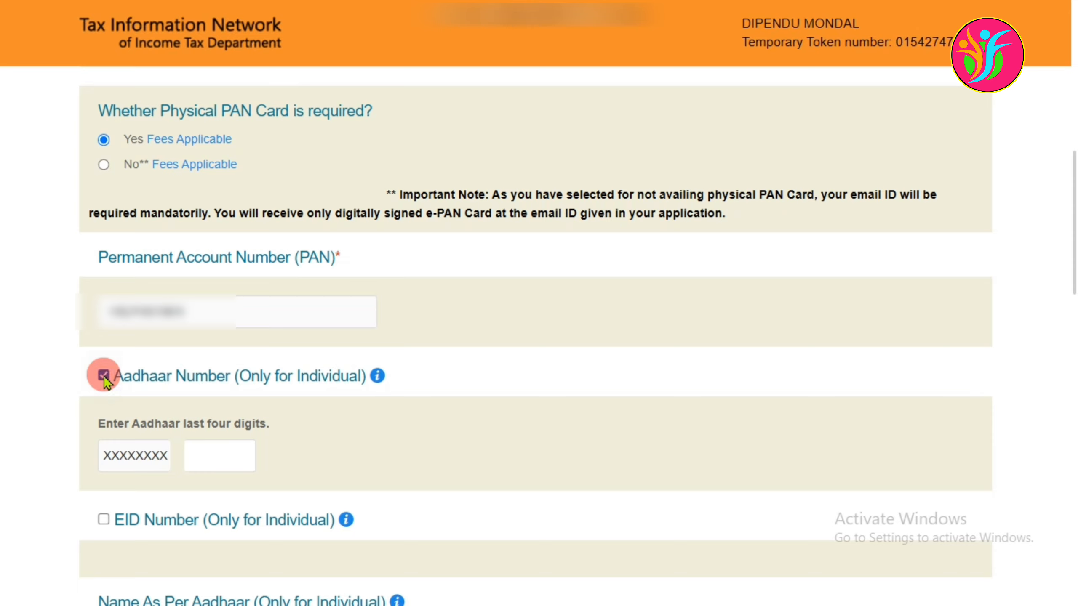
pyautogui.click(203, 454)
pyautogui.scroll(-4, 313, 446)
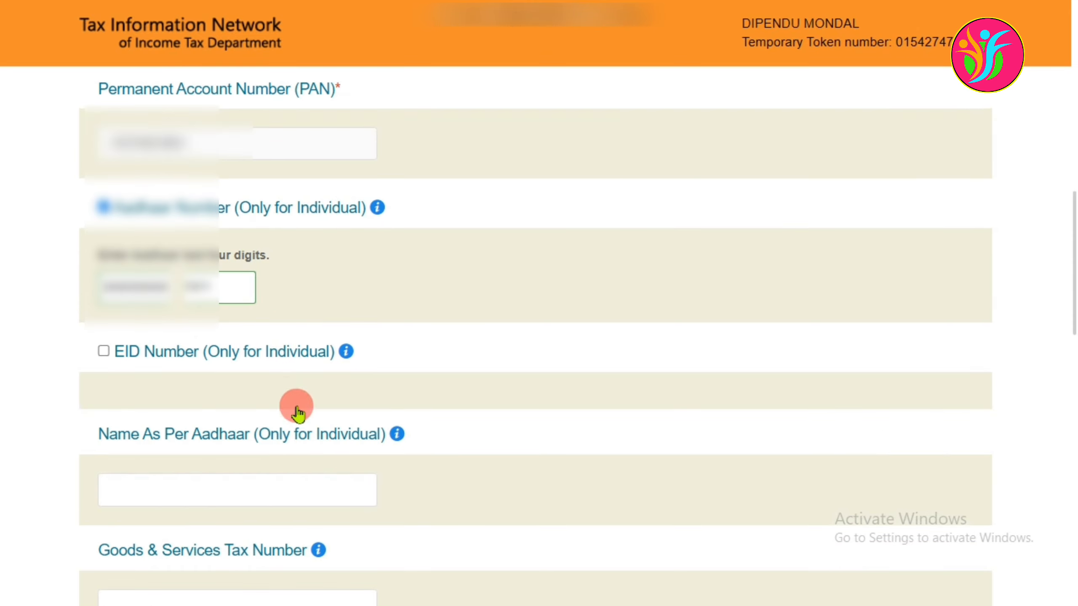
# - Tick EID Number for correction and fill in the Name As Per Aadhaar
pyautogui.click(103, 352)
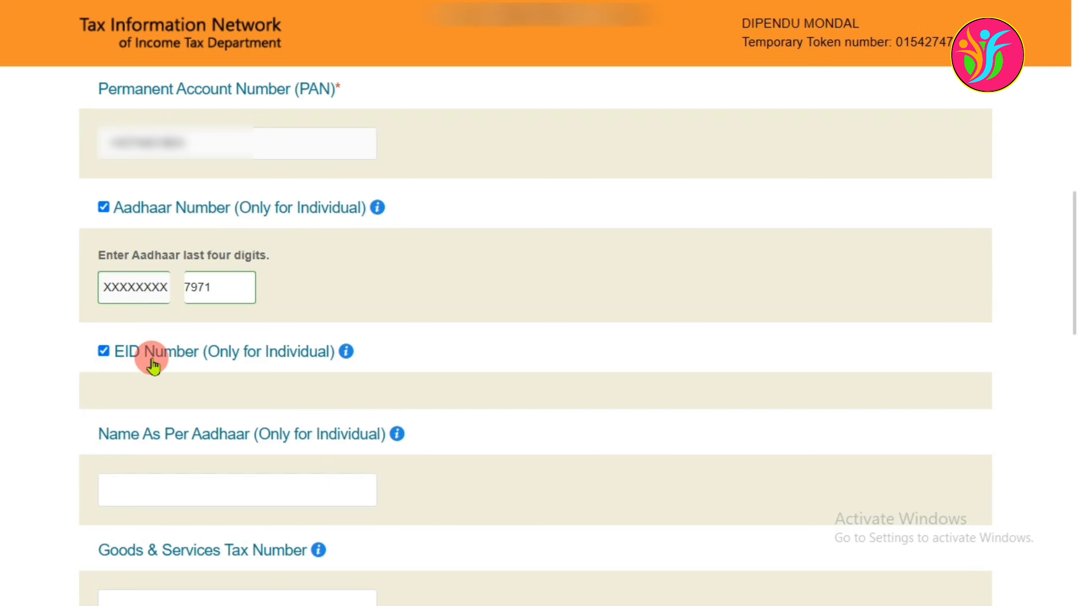
pyautogui.scroll(-4, 153, 365)
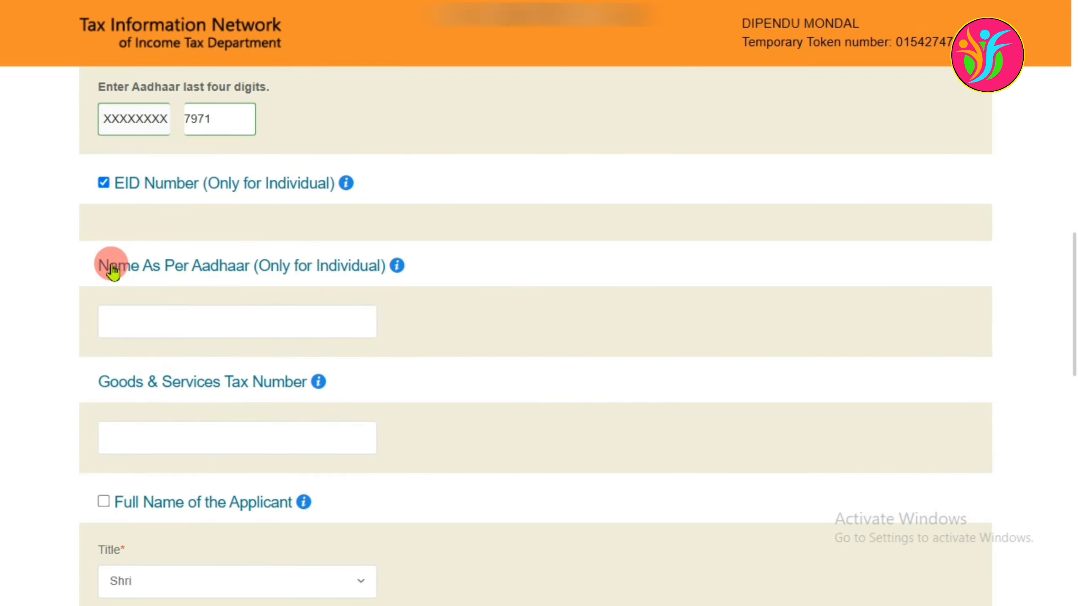
pyautogui.click(188, 324)
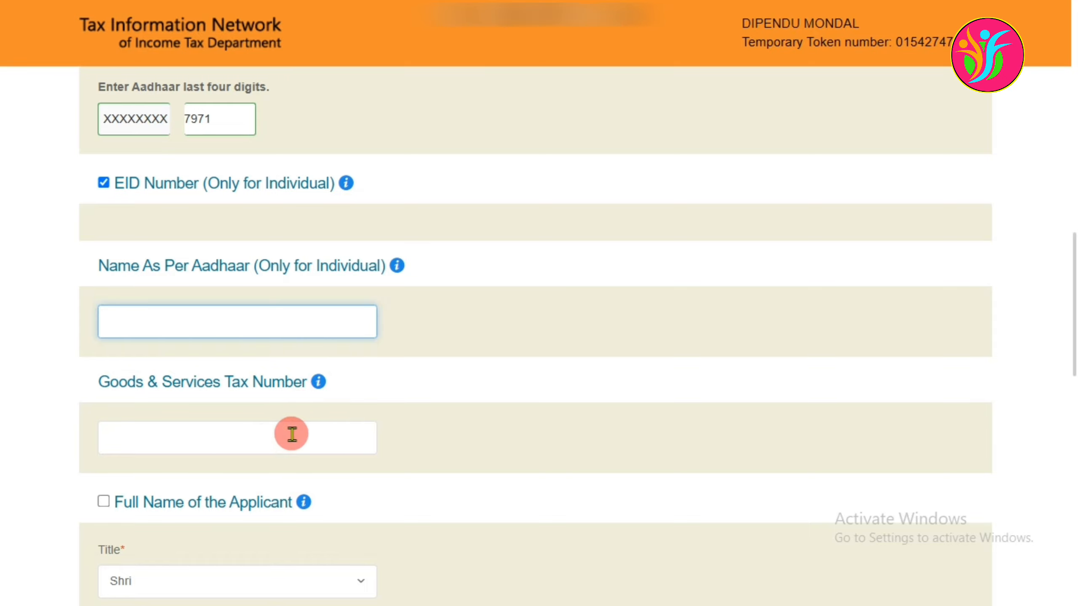
pyautogui.scroll(-5, 222, 356)
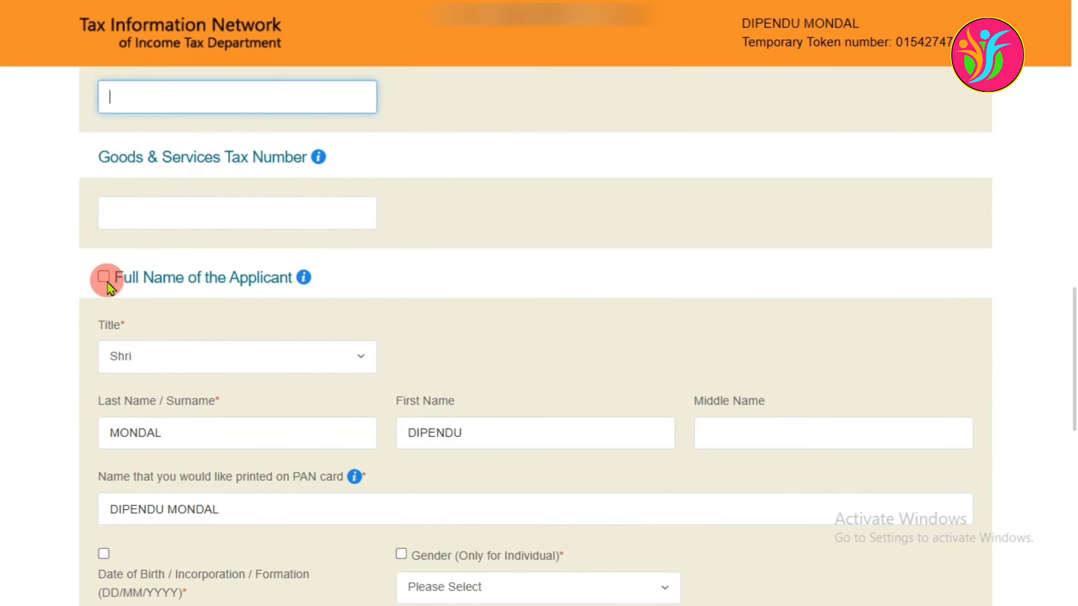
pyautogui.scroll(-3, 105, 285)
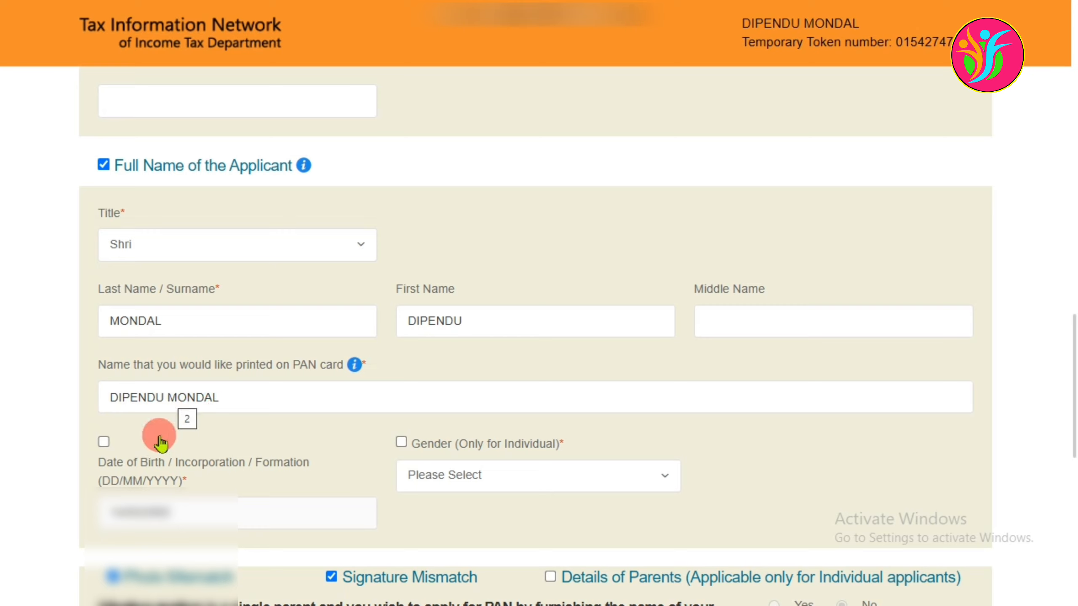
# - Tick Date of Birth and Gender for correction and choose Male as the gender
pyautogui.click(104, 443)
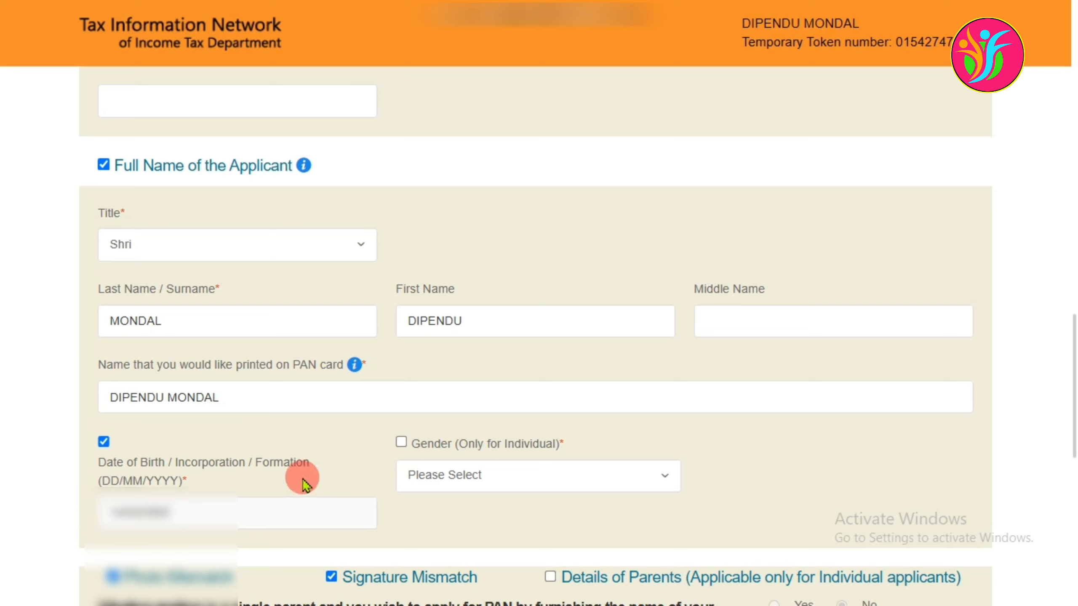
pyautogui.click(401, 443)
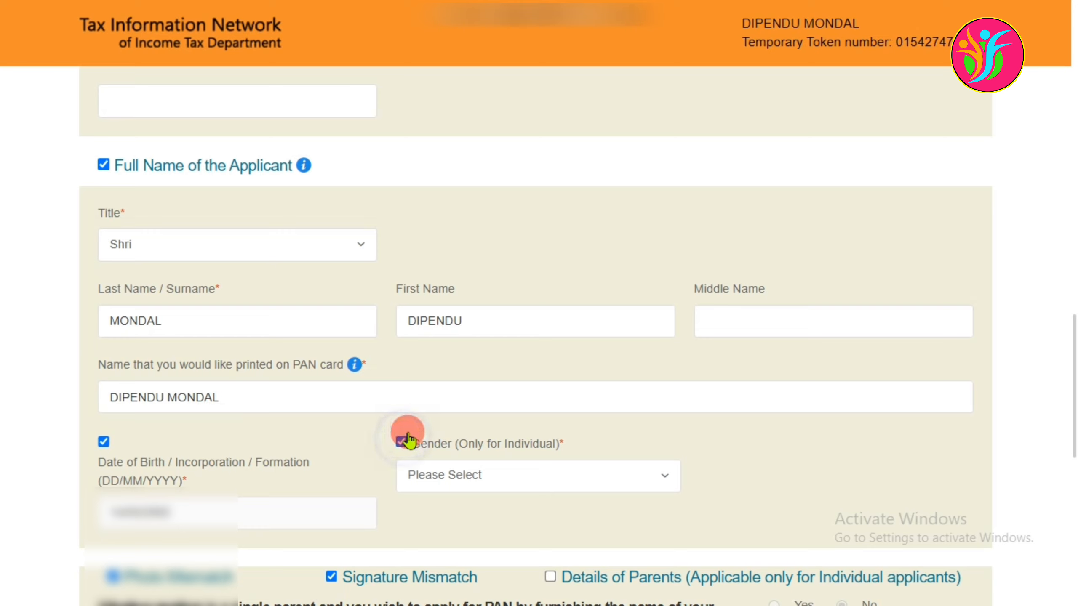
pyautogui.click(660, 477)
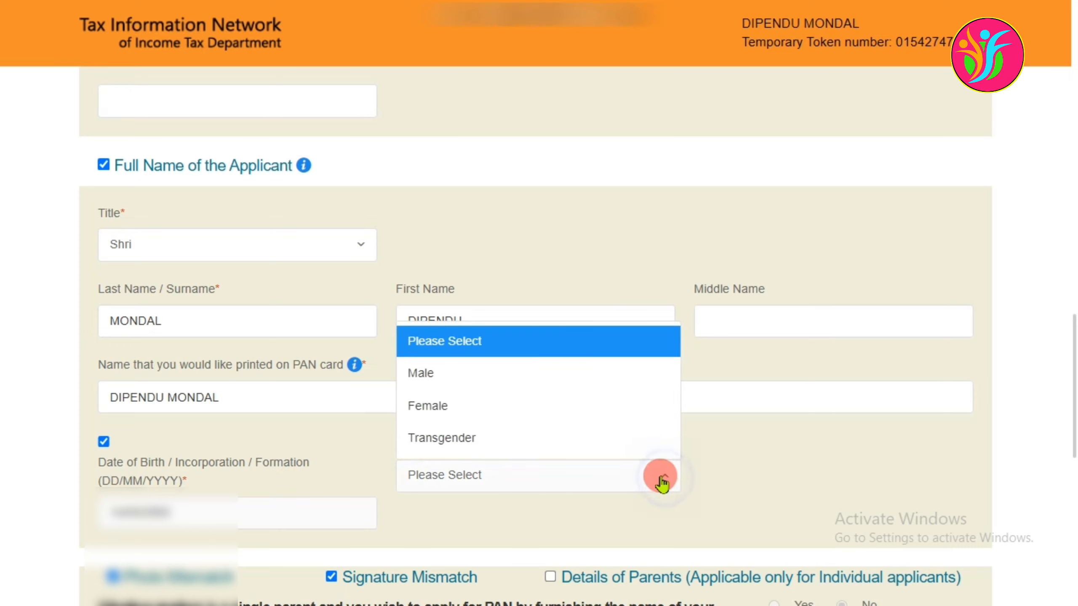
pyautogui.click(478, 373)
pyautogui.scroll(-5, 753, 436)
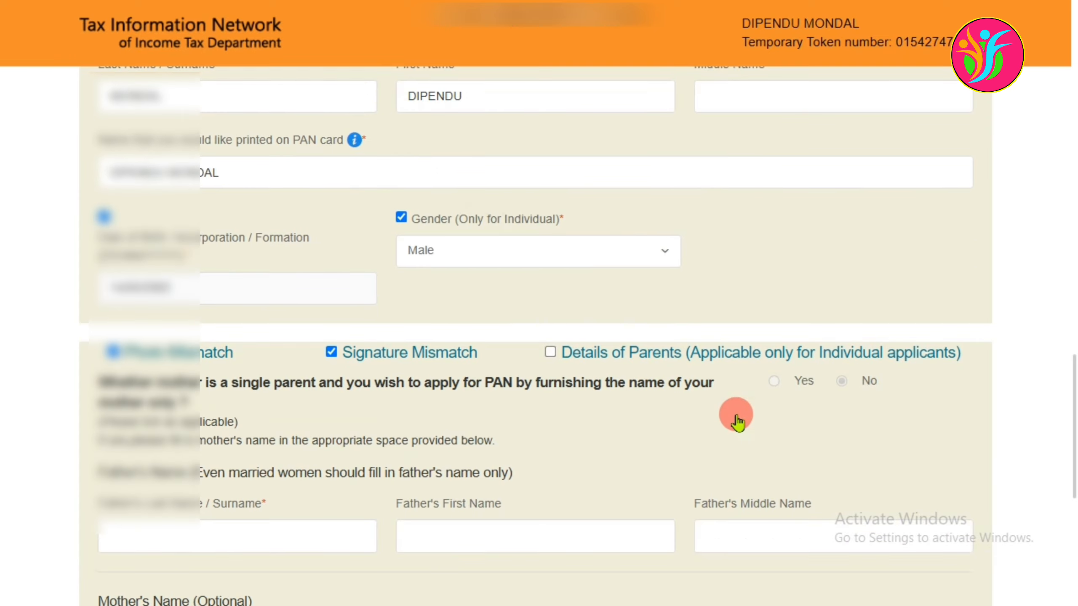
pyautogui.scroll(-5, 737, 422)
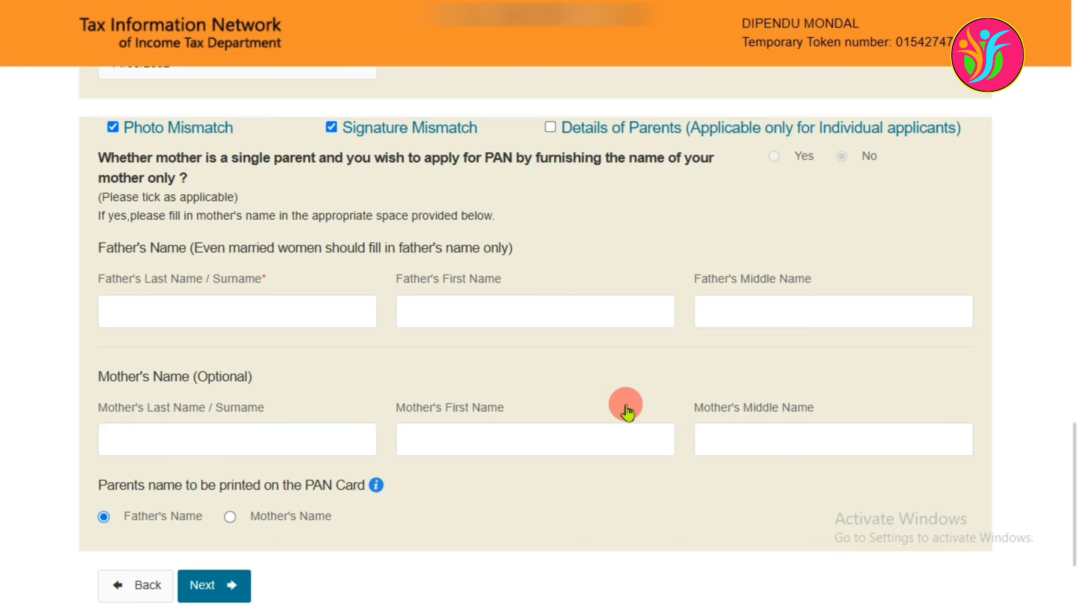
pyautogui.scroll(-3, 569, 361)
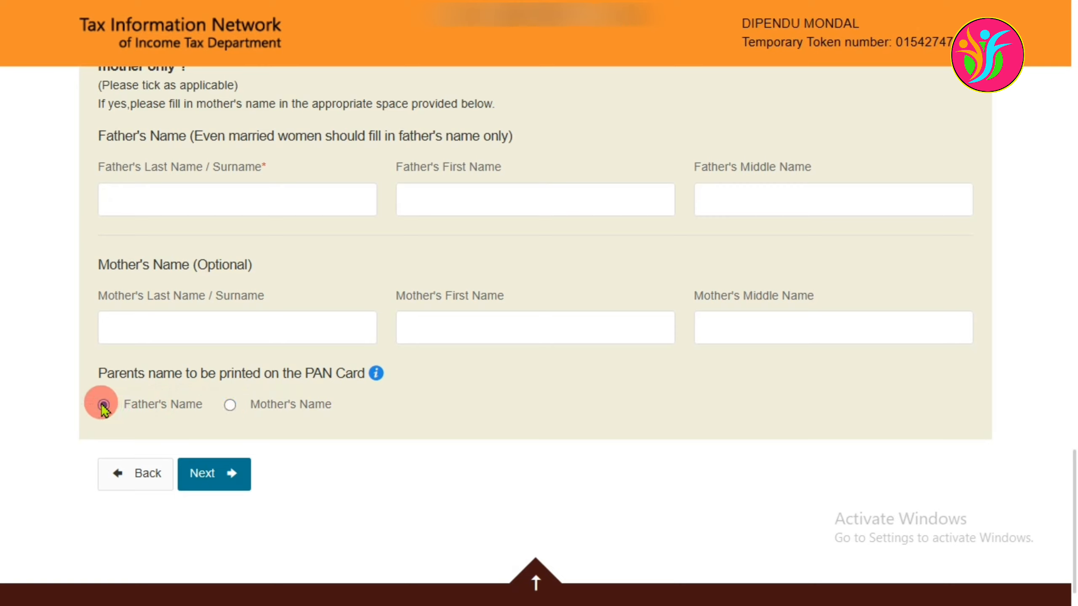
# - In contact details, set the address country to India and tick the other address option
pyautogui.click(203, 475)
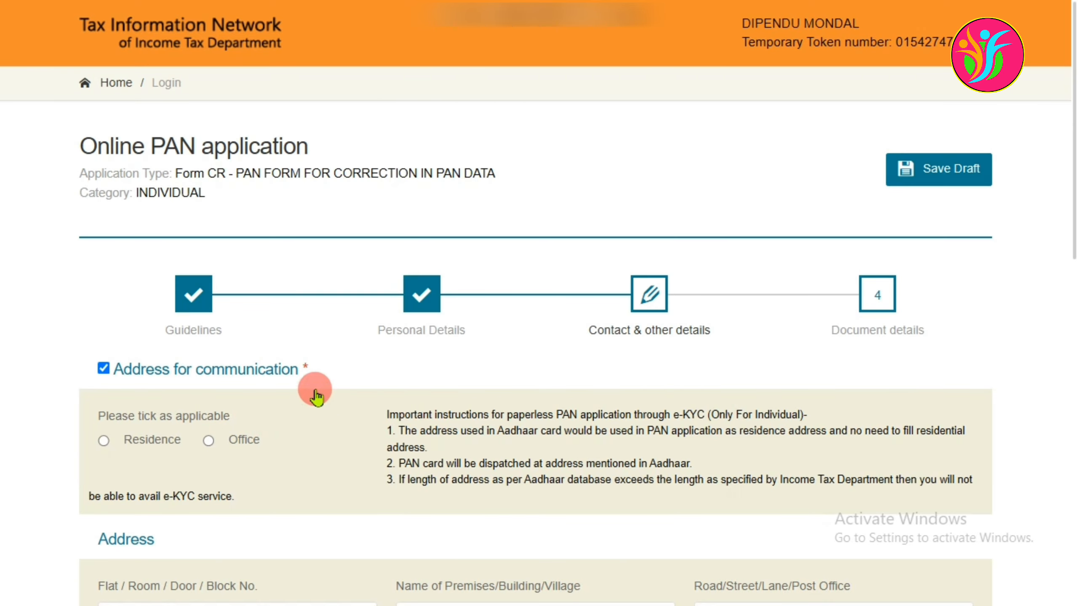
pyautogui.scroll(-3, 318, 384)
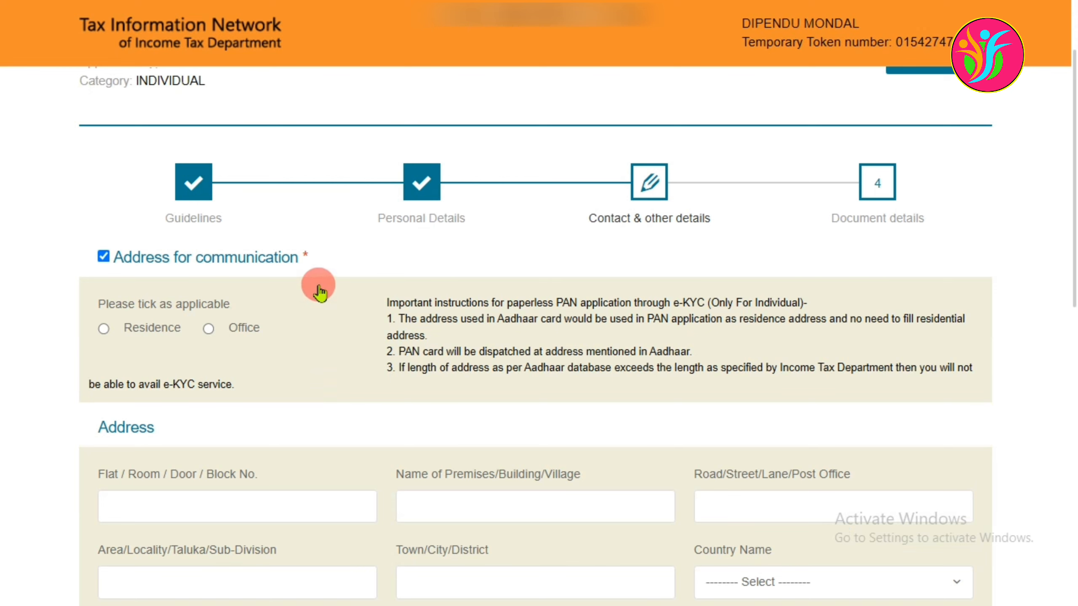
pyautogui.scroll(-1, 319, 293)
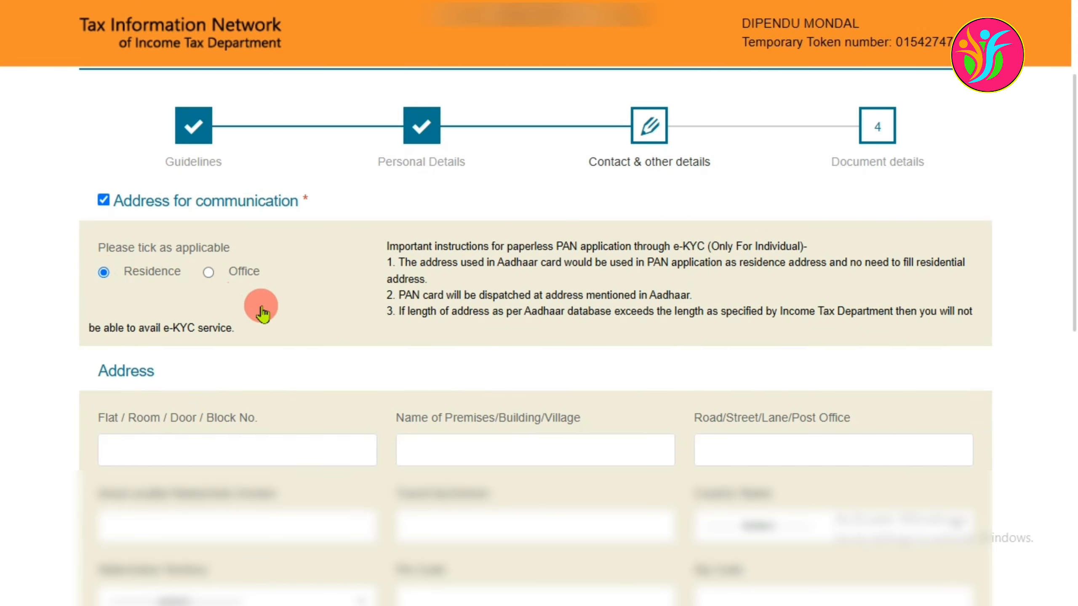
pyautogui.scroll(-1, 276, 309)
pyautogui.scroll(-4, 277, 306)
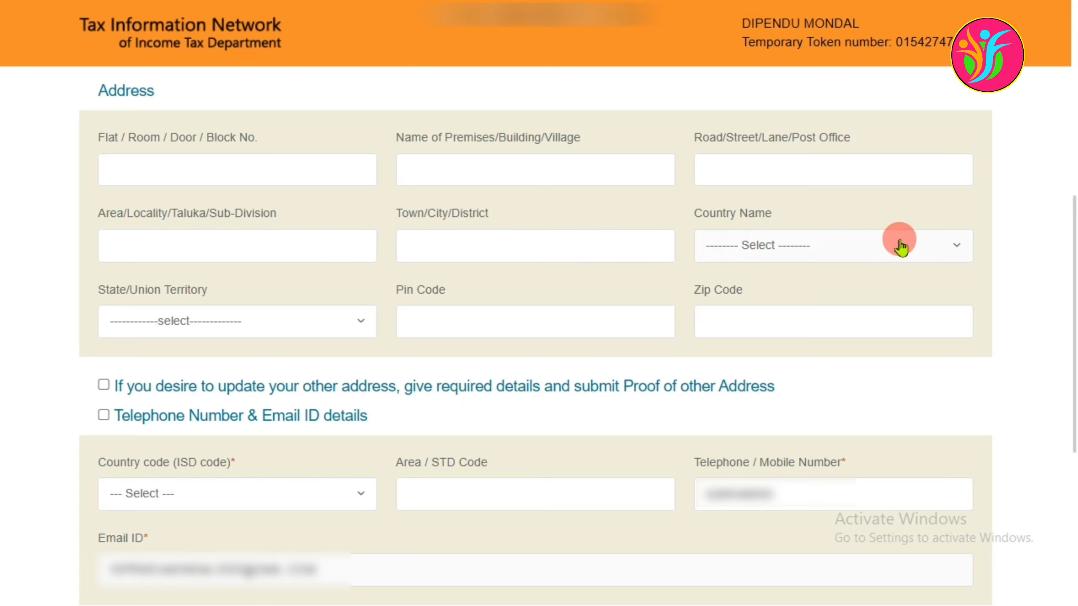
pyautogui.click(885, 245)
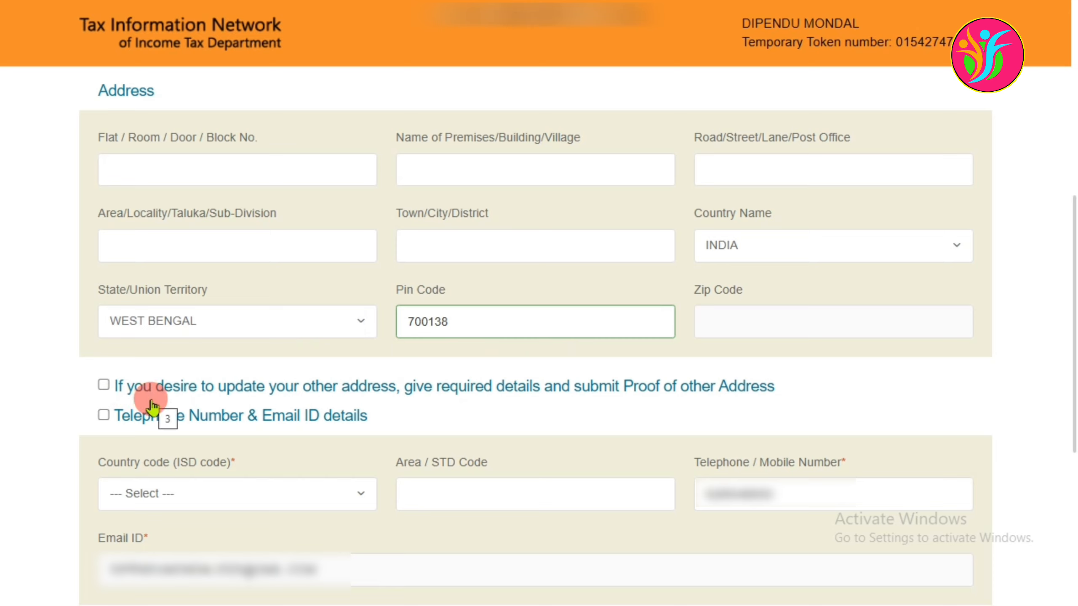
pyautogui.click(103, 385)
pyautogui.scroll(-5, 163, 369)
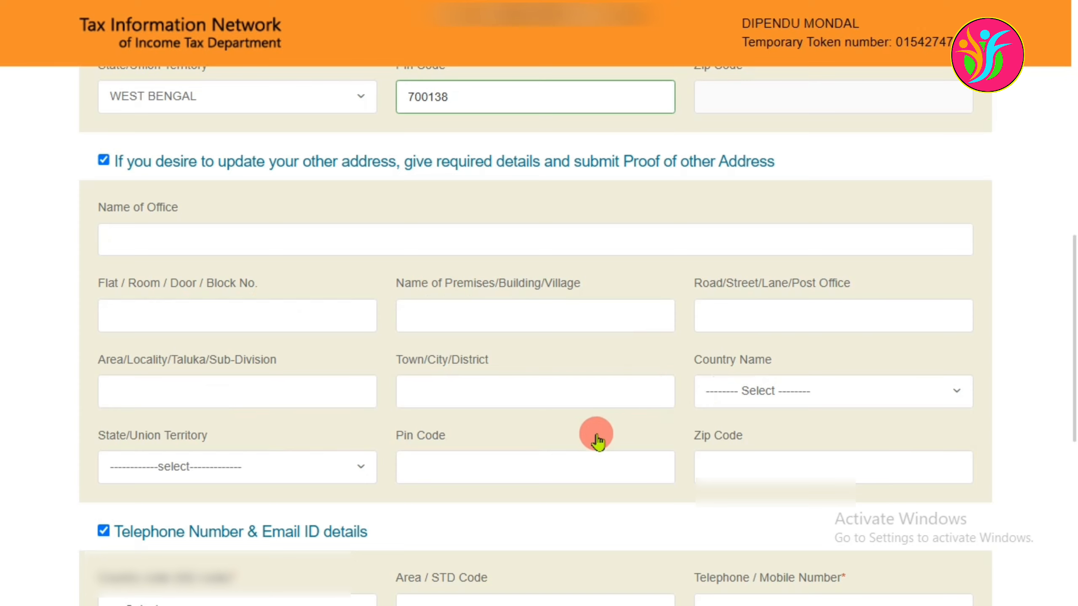
pyautogui.scroll(6, 573, 408)
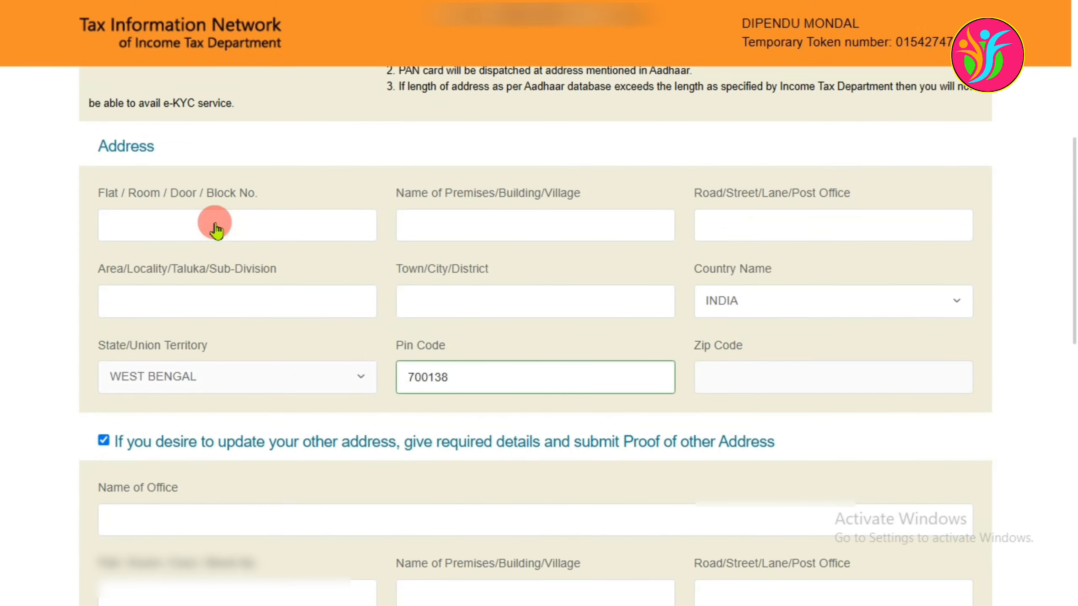
pyautogui.scroll(-10, 305, 293)
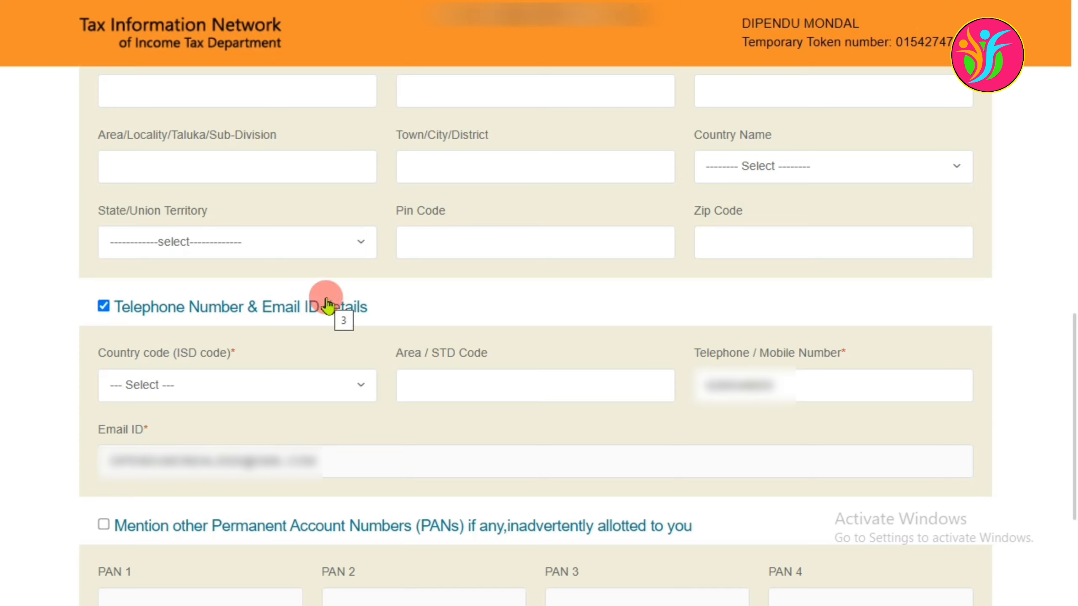
# - Set the telephone country dialling code to INDIA (91)
pyautogui.click(360, 384)
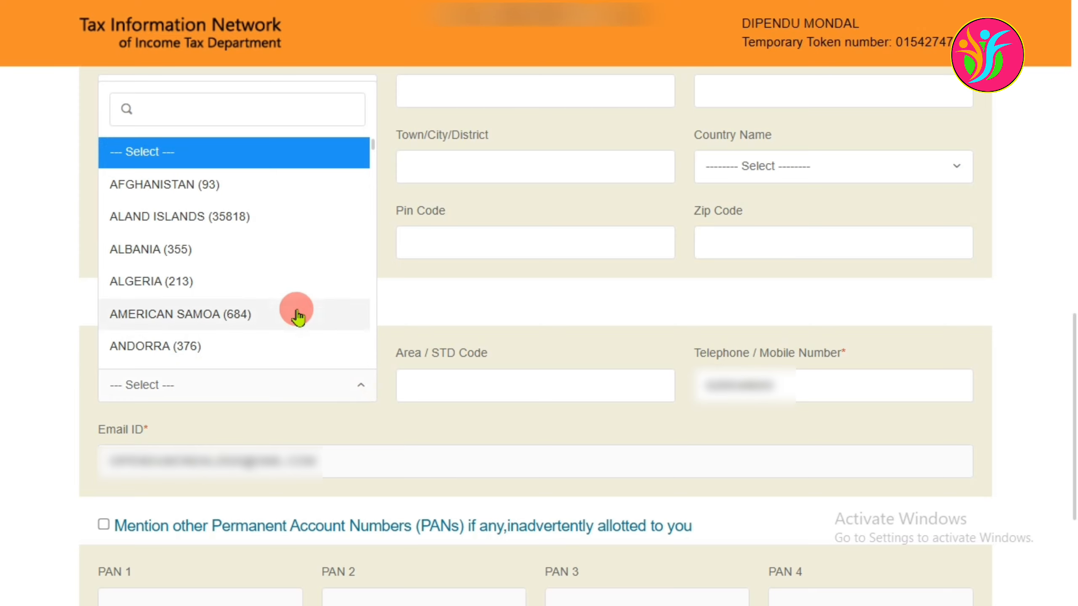
pyautogui.scroll(-3, 289, 293)
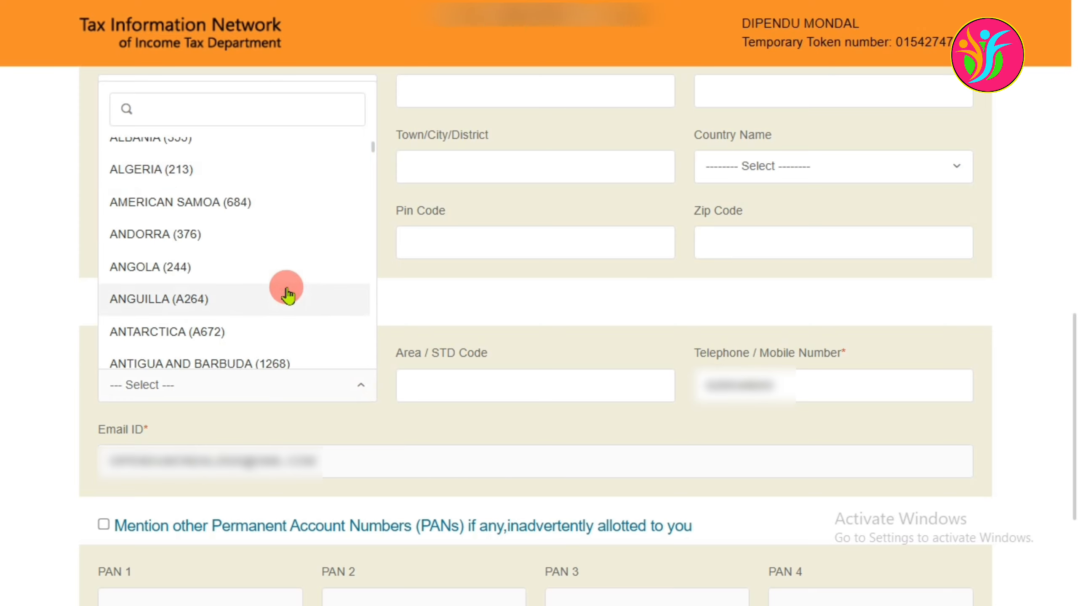
pyautogui.write('ind')
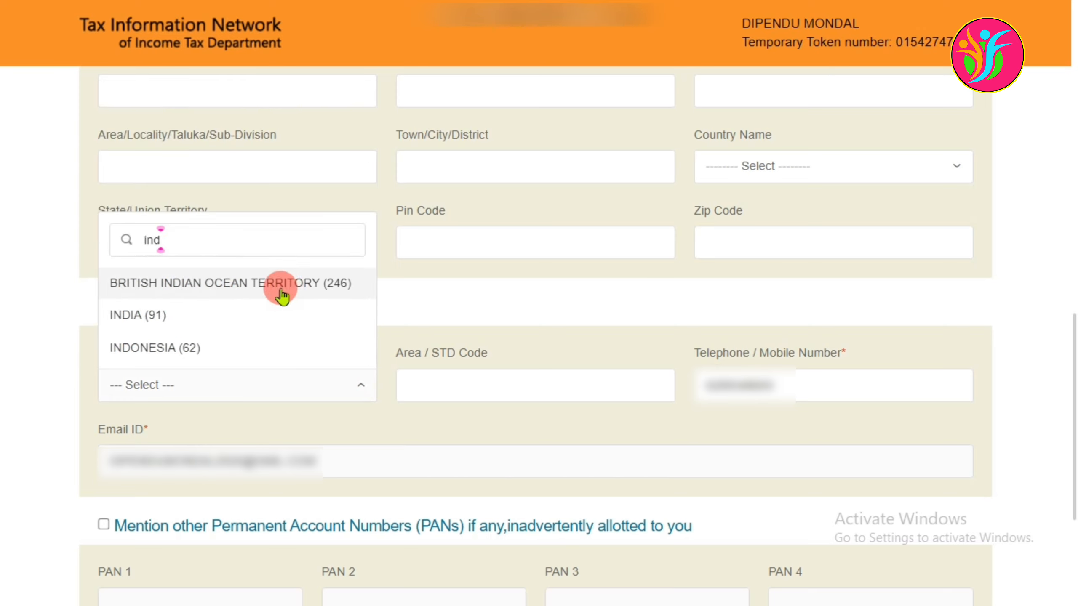
pyautogui.click(127, 314)
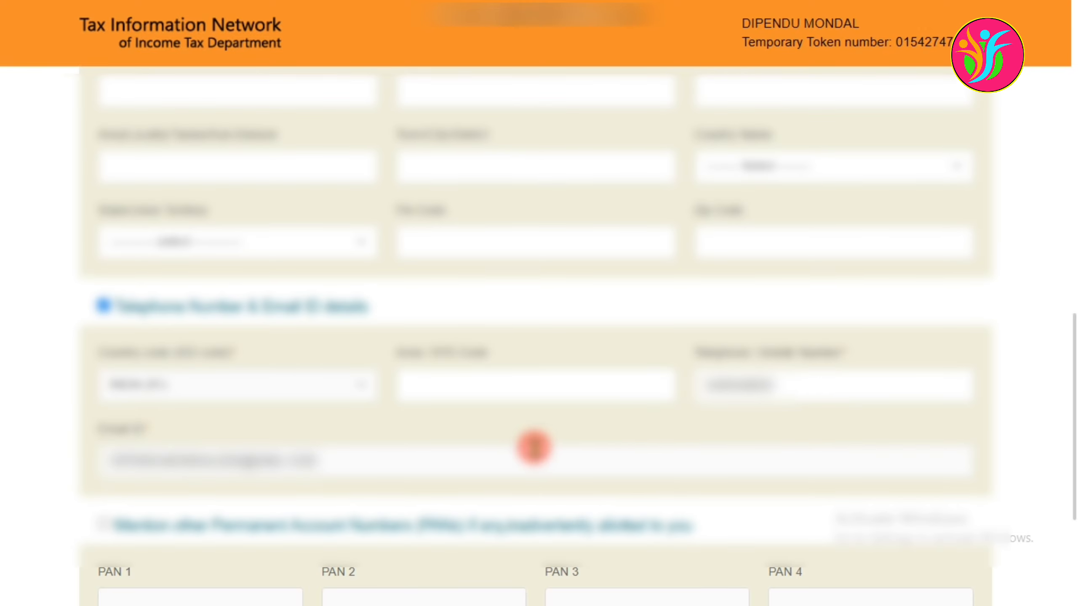
pyautogui.scroll(-5, 525, 416)
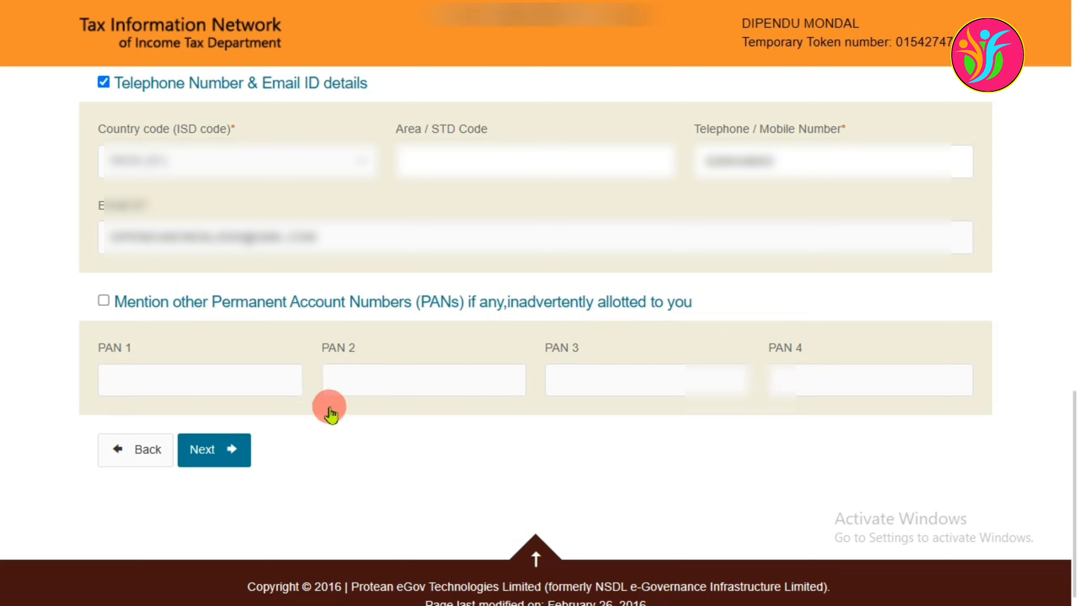
# - On Document details, set proof of identity to AADHAAR Card
pyautogui.click(204, 457)
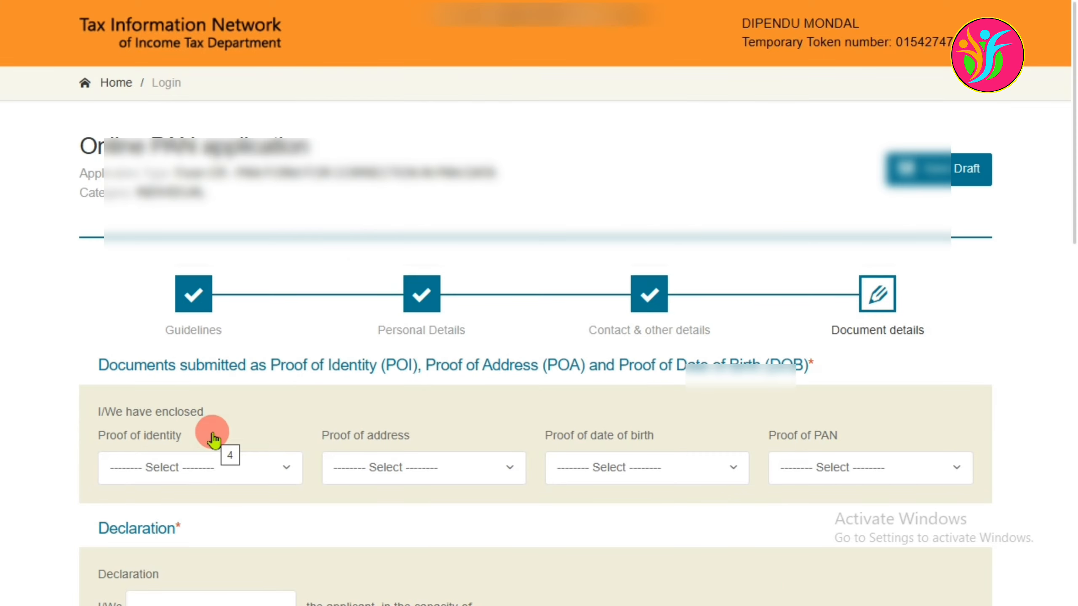
pyautogui.scroll(-5, 216, 438)
pyautogui.scroll(1, 229, 431)
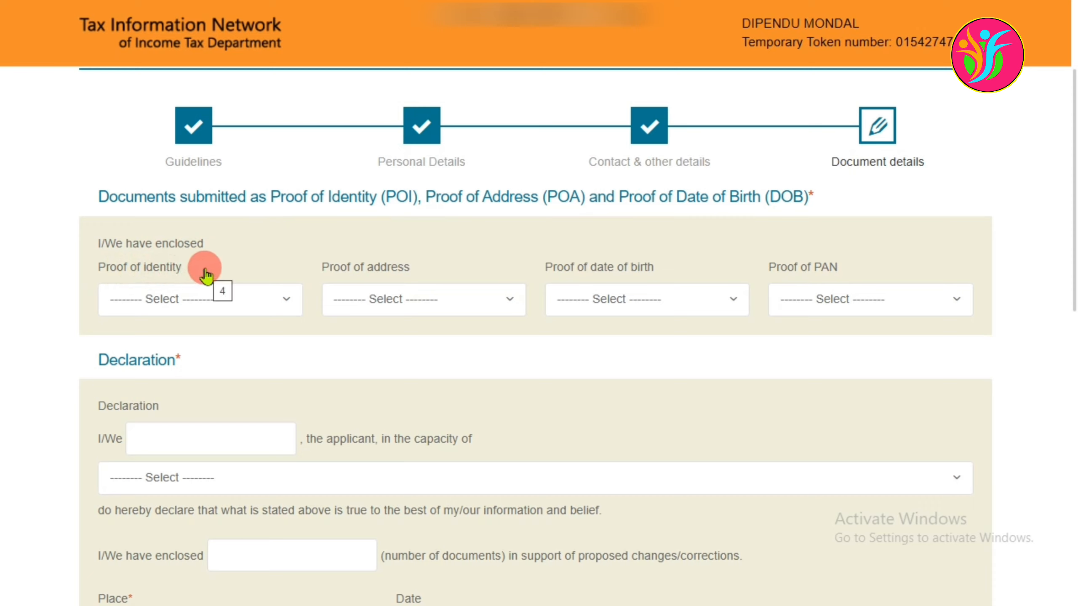
pyautogui.click(287, 300)
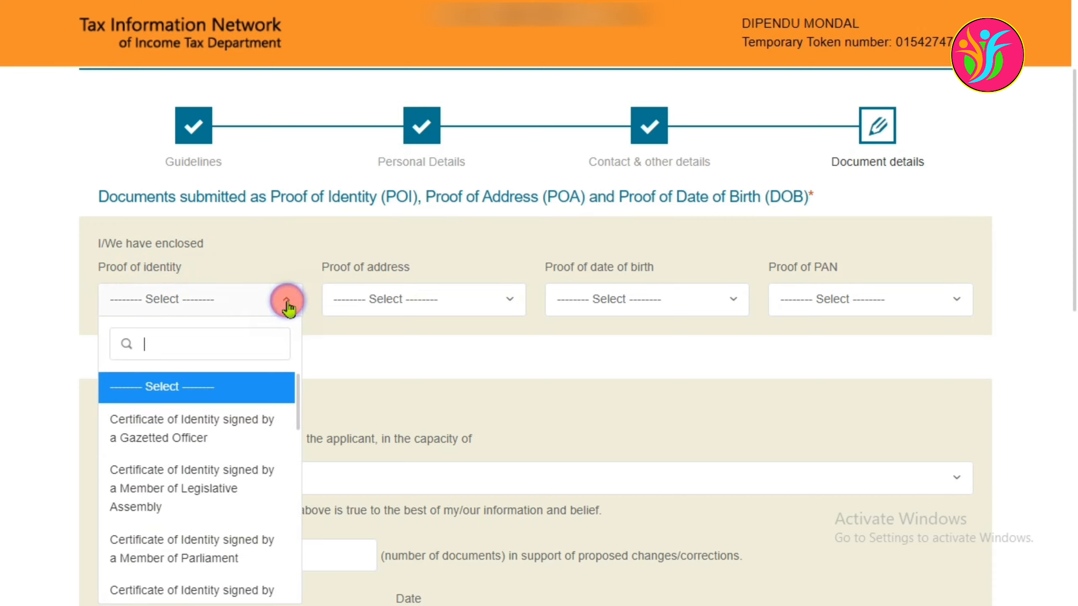
pyautogui.scroll(-3, 221, 491)
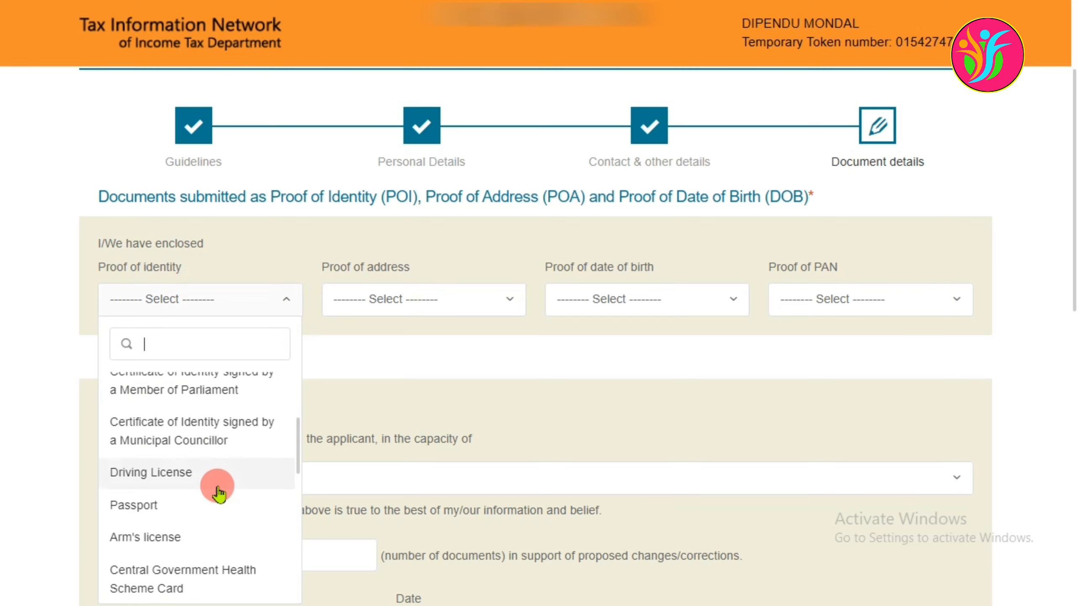
pyautogui.scroll(-2, 217, 459)
pyautogui.scroll(-4, 205, 412)
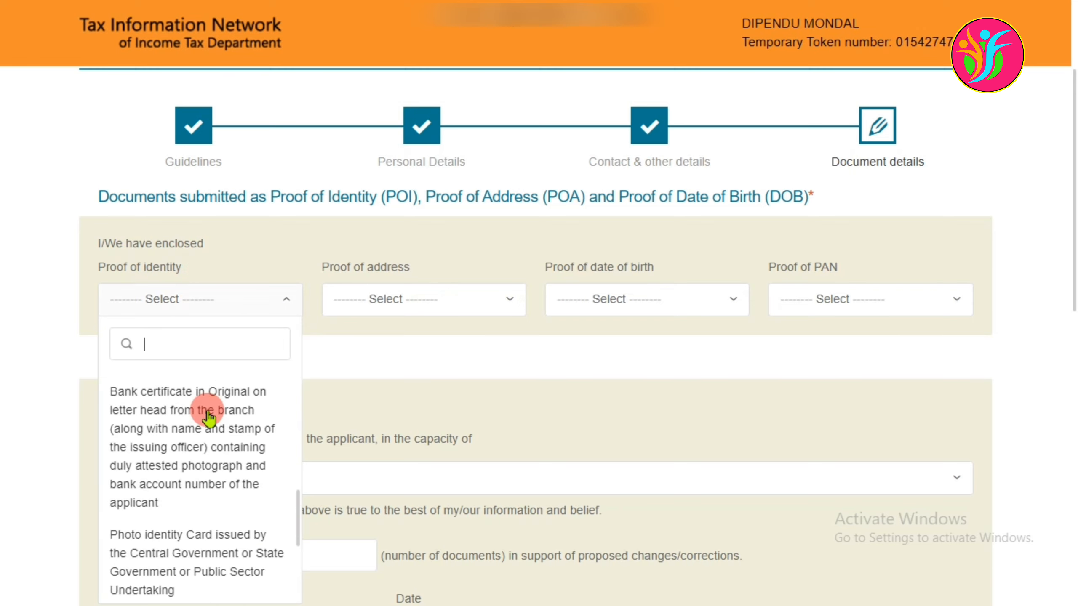
pyautogui.scroll(-2, 208, 416)
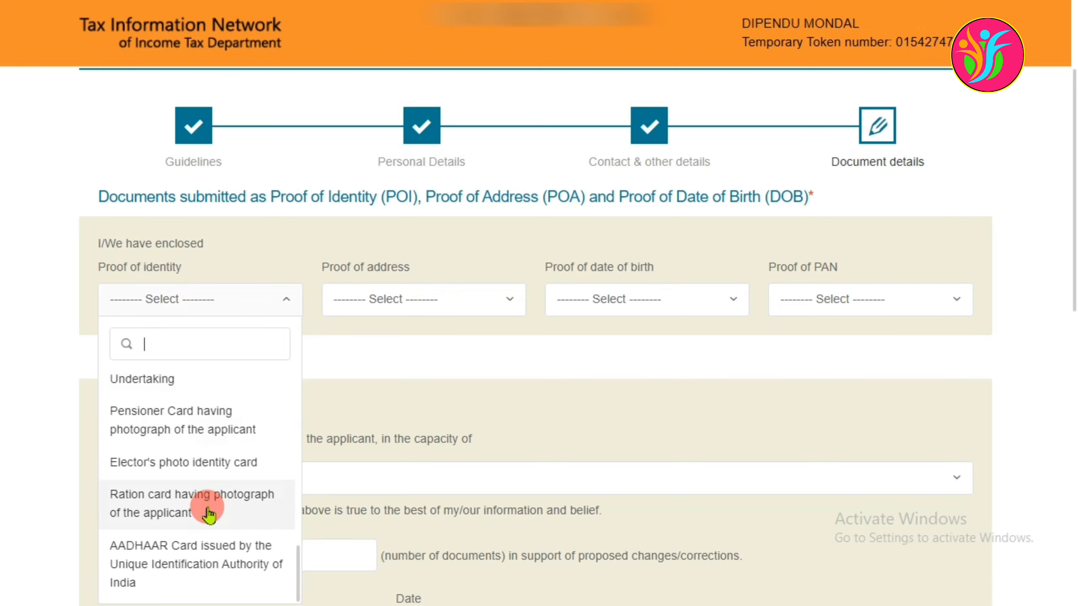
pyautogui.write('aad')
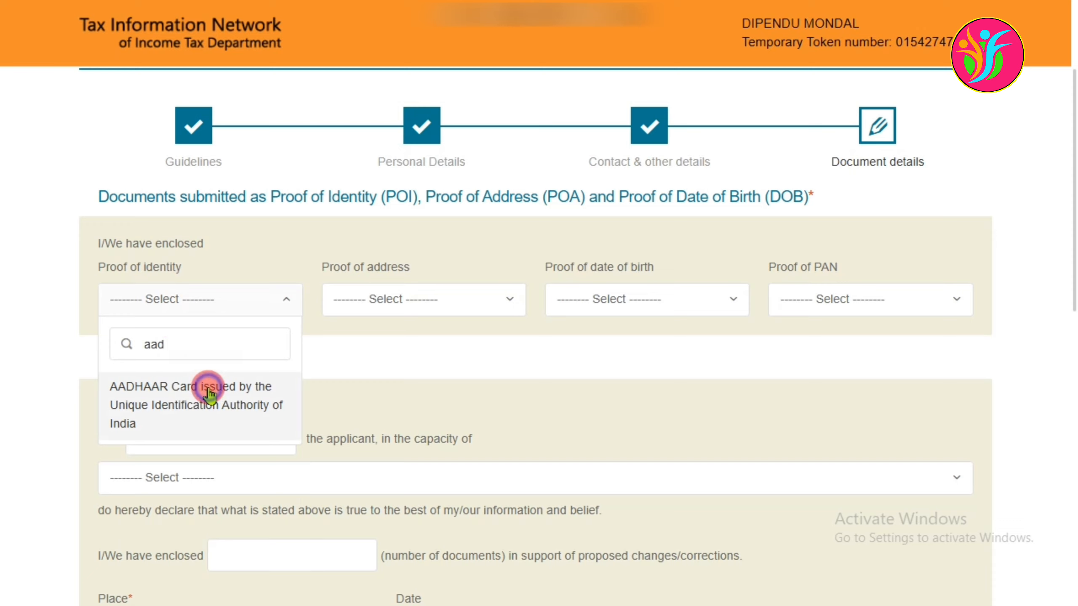
pyautogui.click(211, 395)
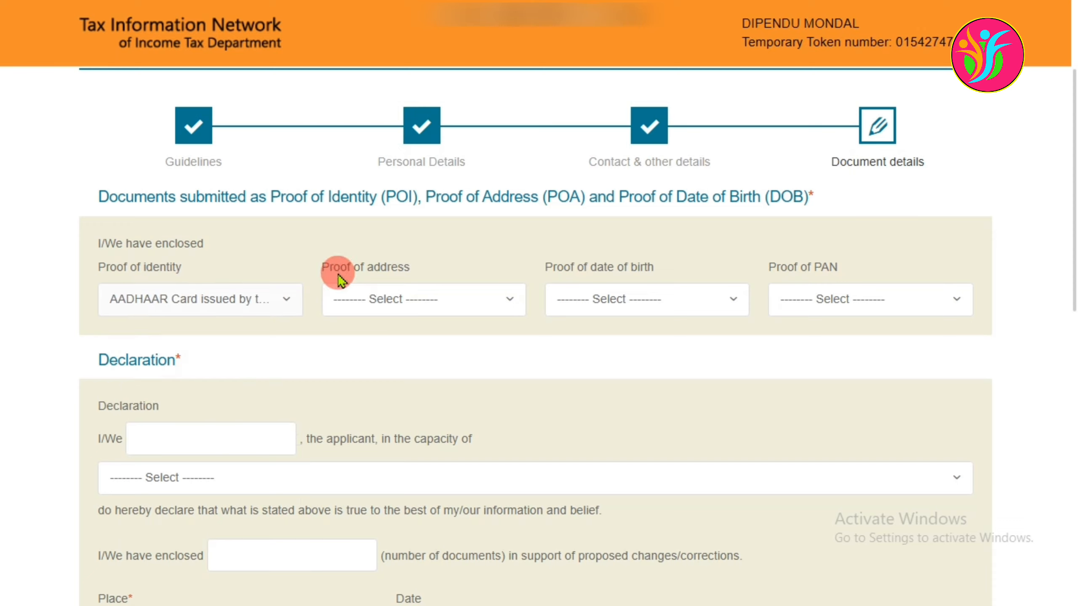
# - Set AADHAAR Card as proof of address and birth date, and Copy of Pan Card as PAN proof
pyautogui.click(464, 300)
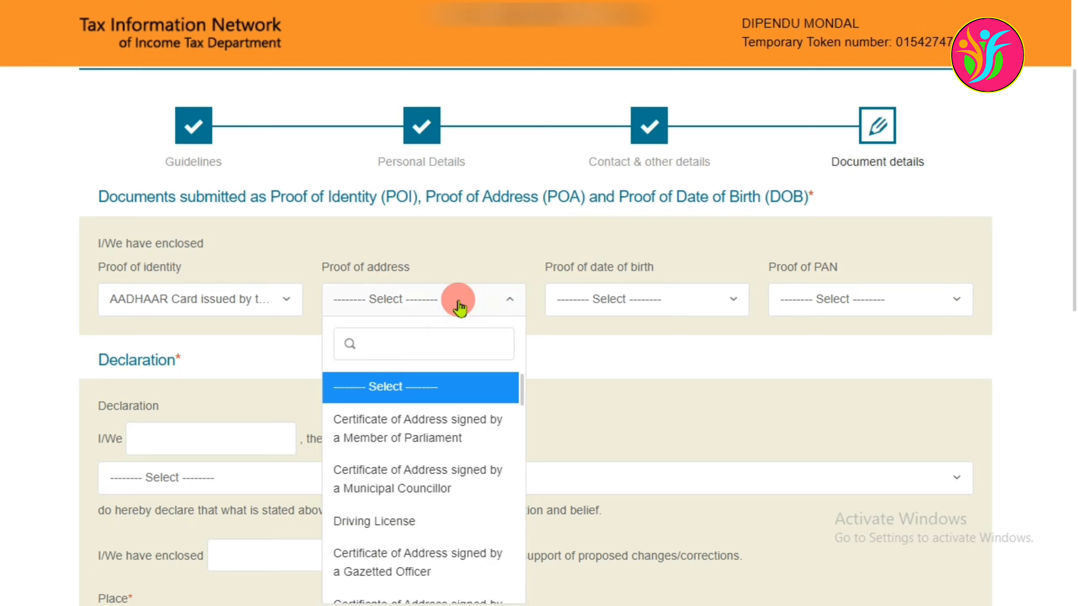
pyautogui.write('aad')
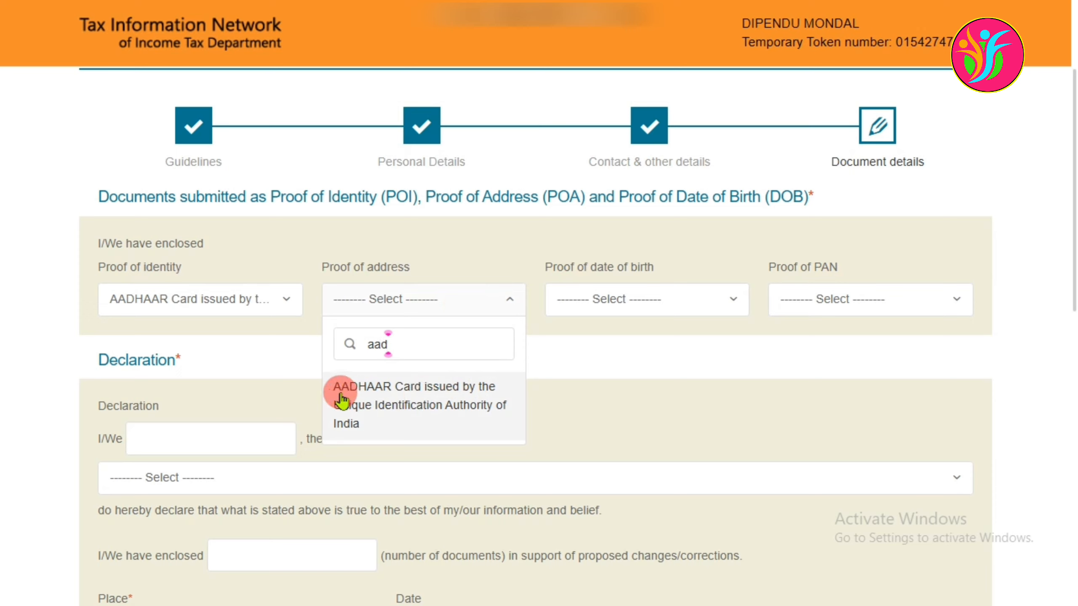
pyautogui.click(394, 393)
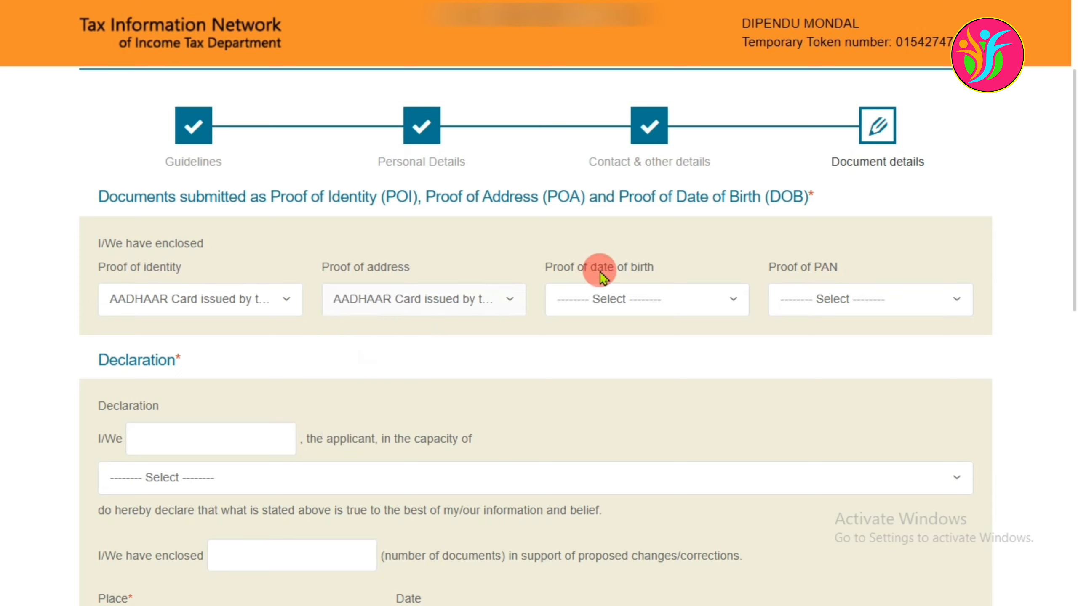
pyautogui.click(662, 297)
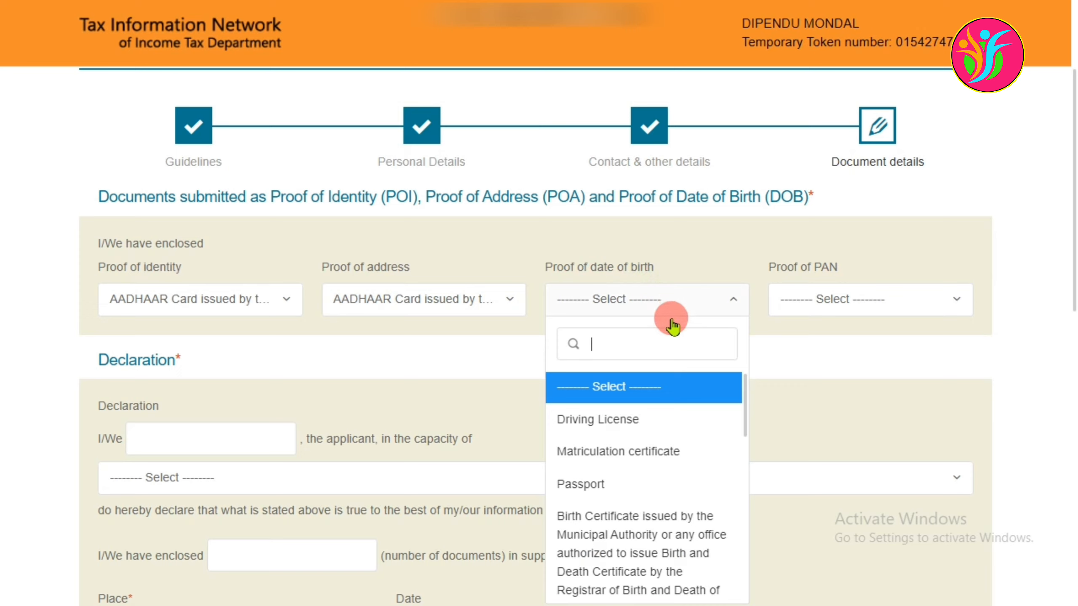
pyautogui.write('aa')
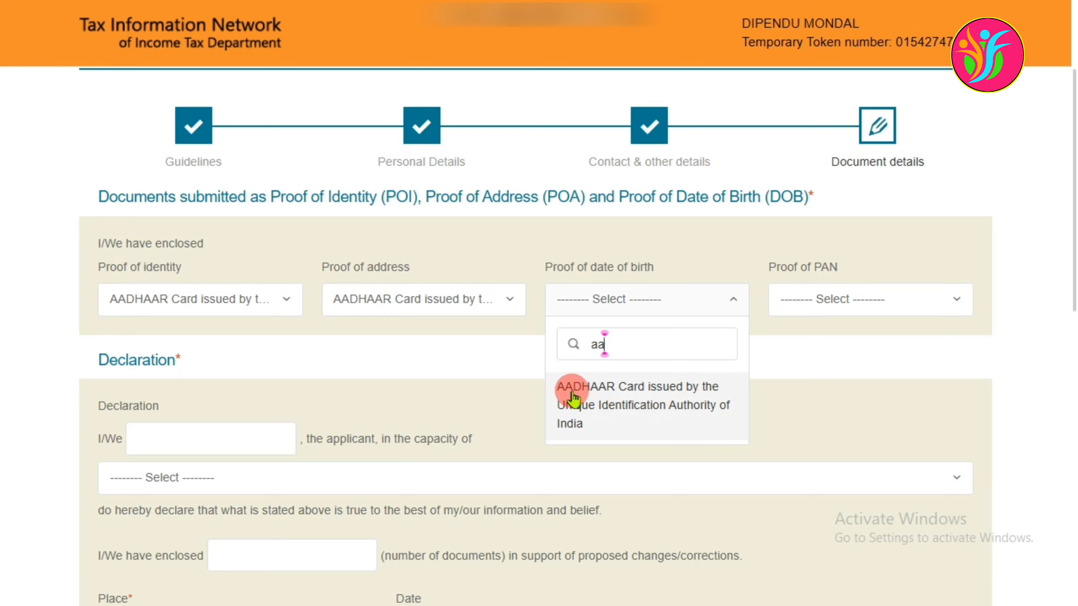
pyautogui.click(636, 390)
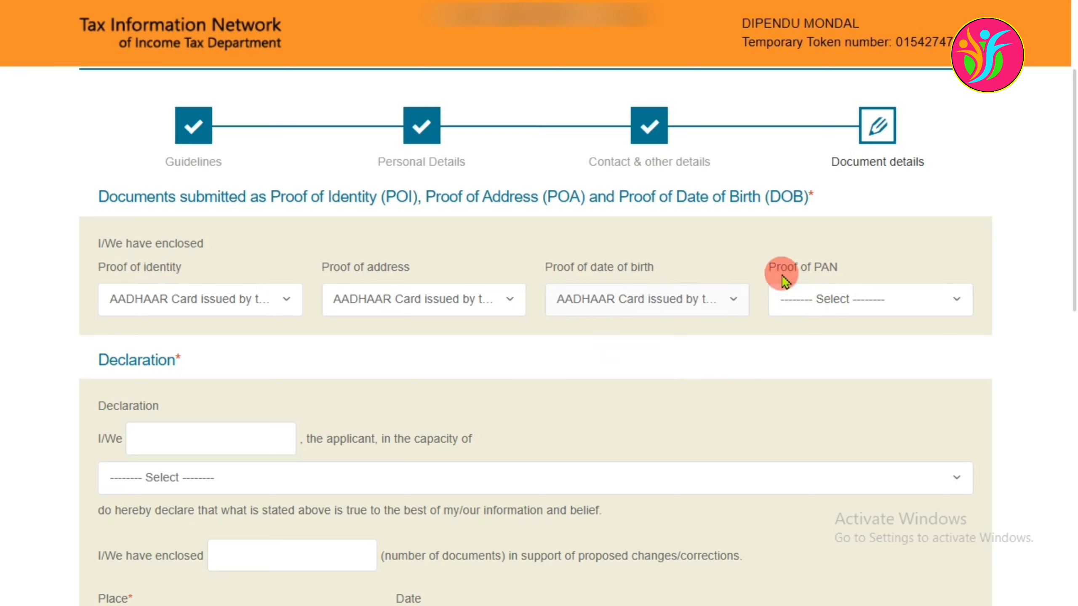
pyautogui.click(924, 300)
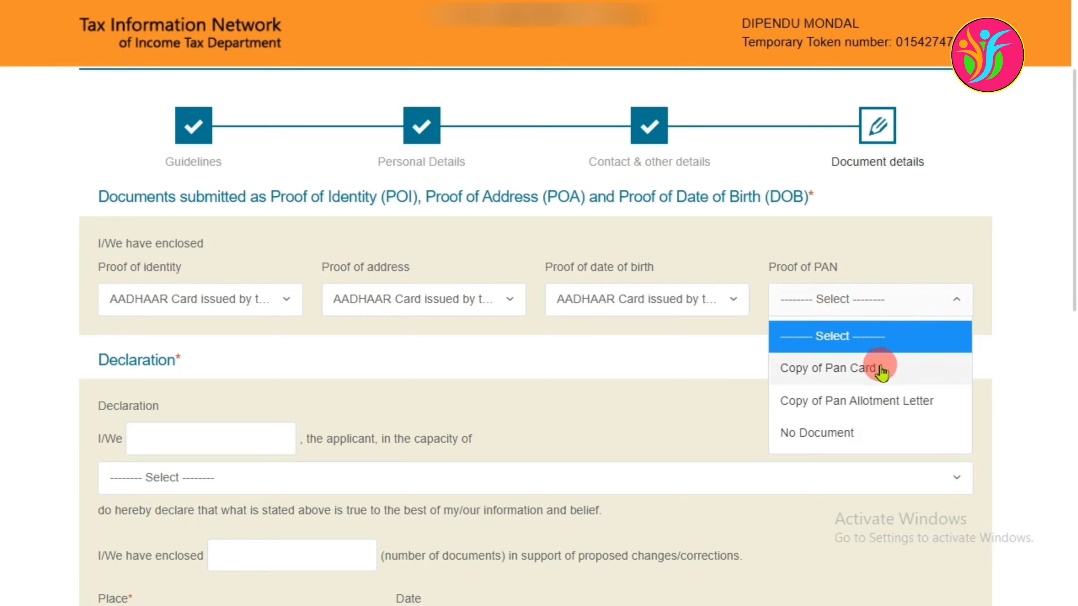
pyautogui.click(842, 377)
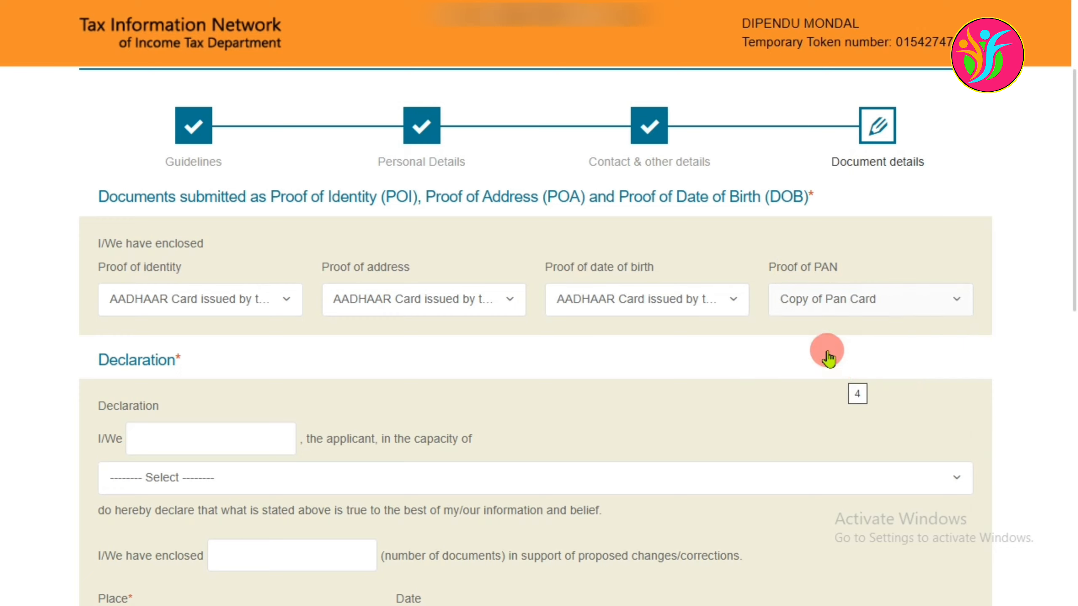
# - Enter the applicant's name in the declaration and choose the capacity Himself/Herself
pyautogui.scroll(-4, 679, 405)
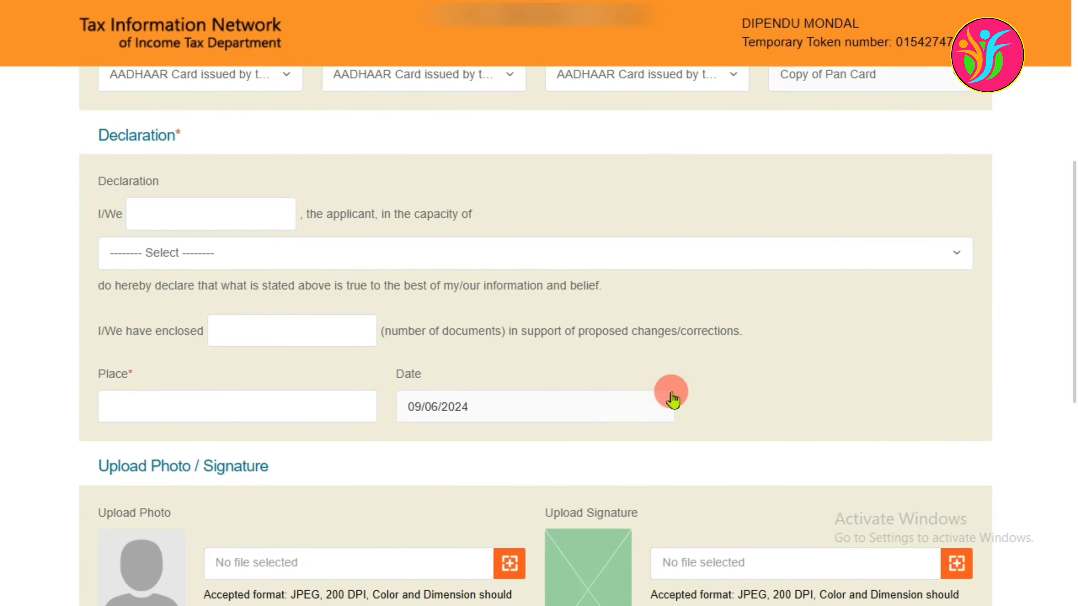
pyautogui.scroll(1, 658, 382)
pyautogui.click(182, 268)
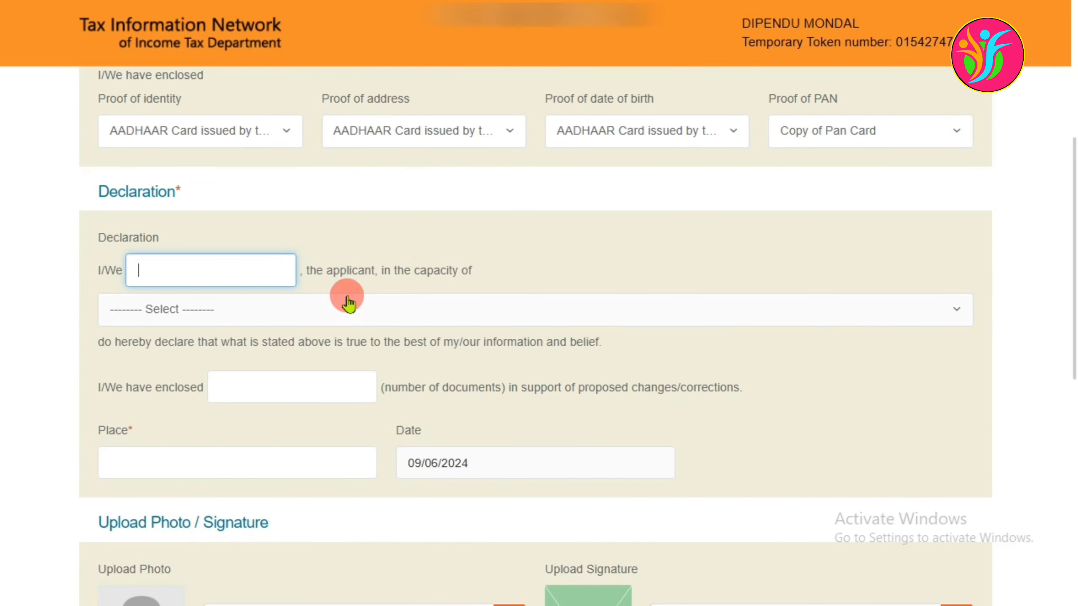
pyautogui.click(645, 309)
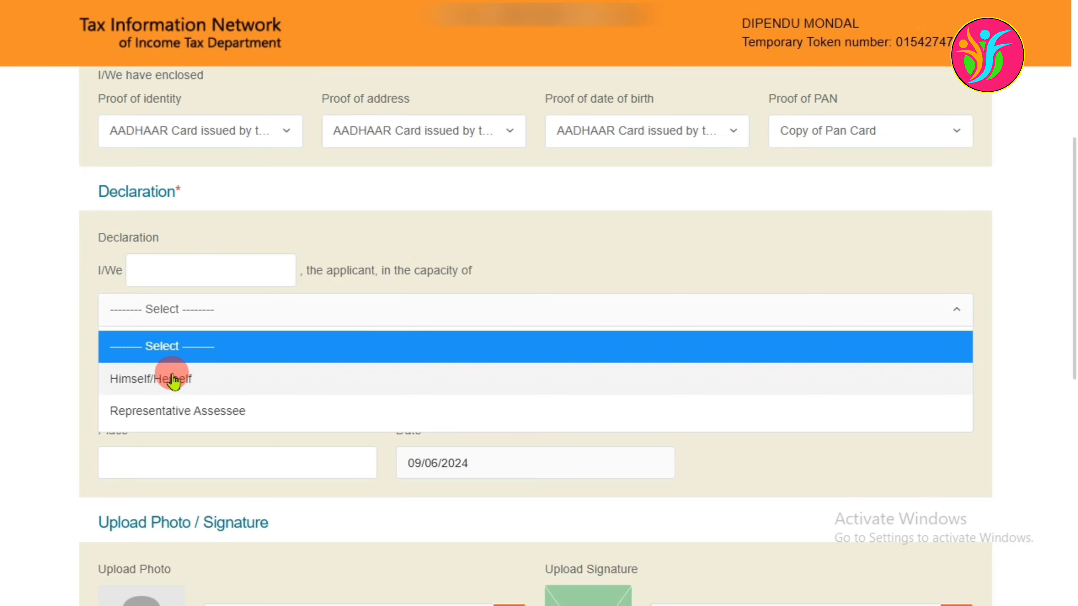
pyautogui.click(135, 383)
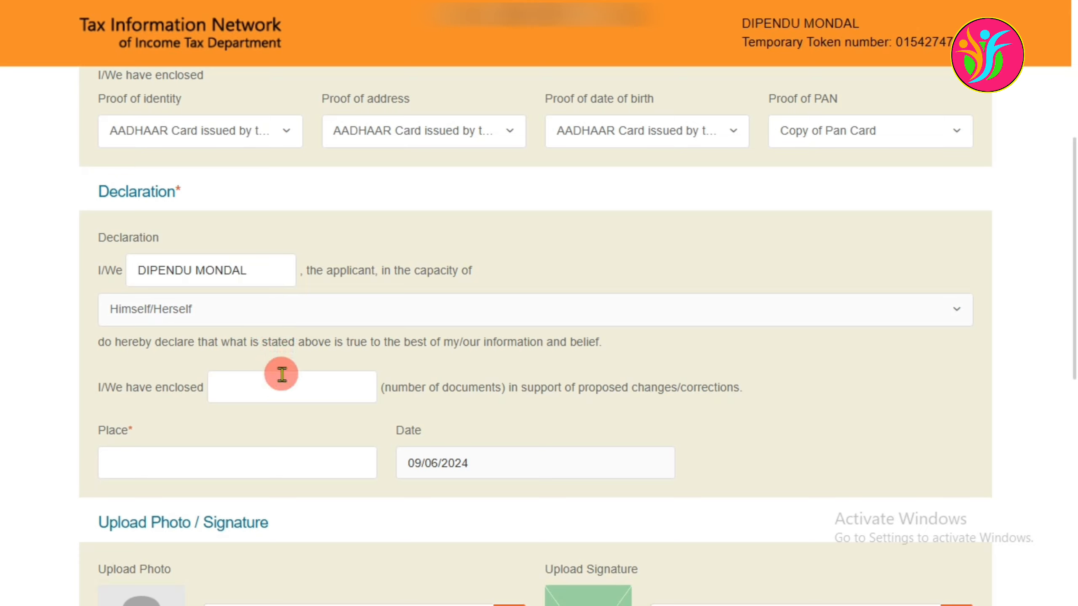
# - Enter 4 as the number of enclosed documents and fill in the place of declaration
pyautogui.click(249, 387)
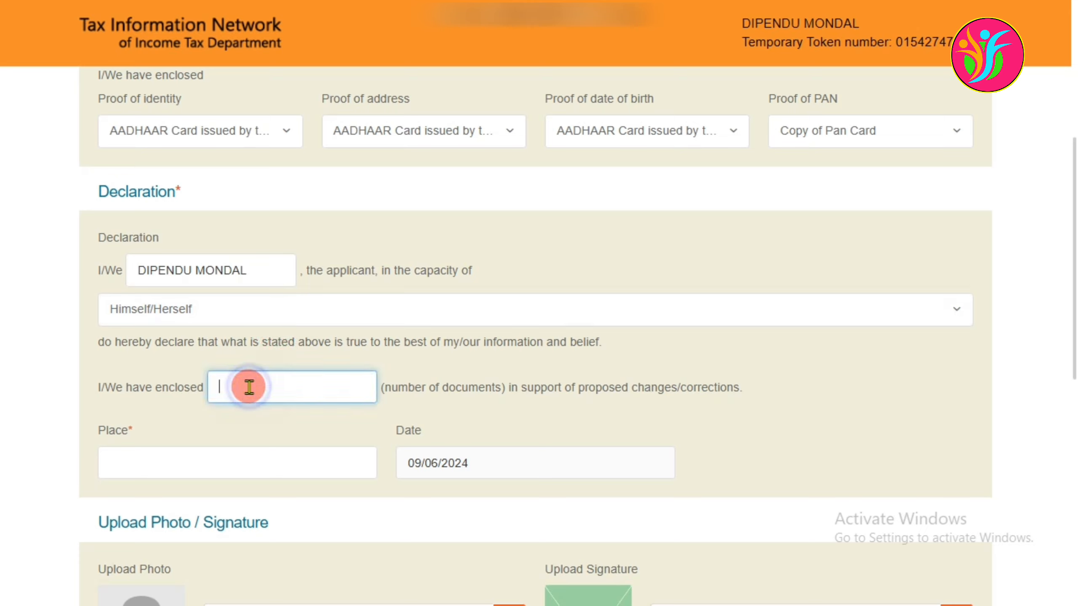
pyautogui.write('4')
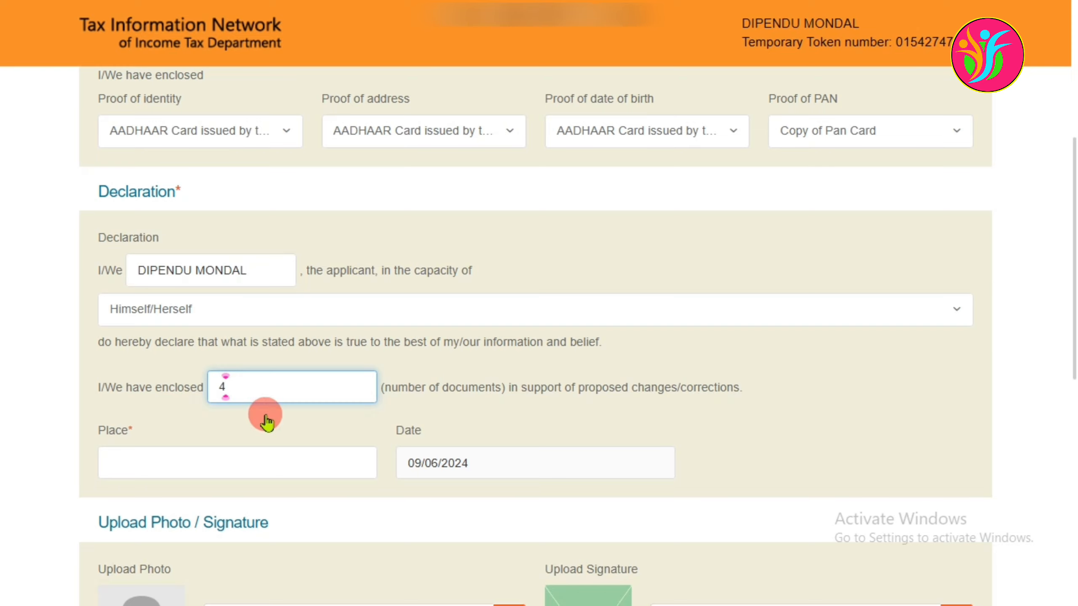
pyautogui.click(266, 420)
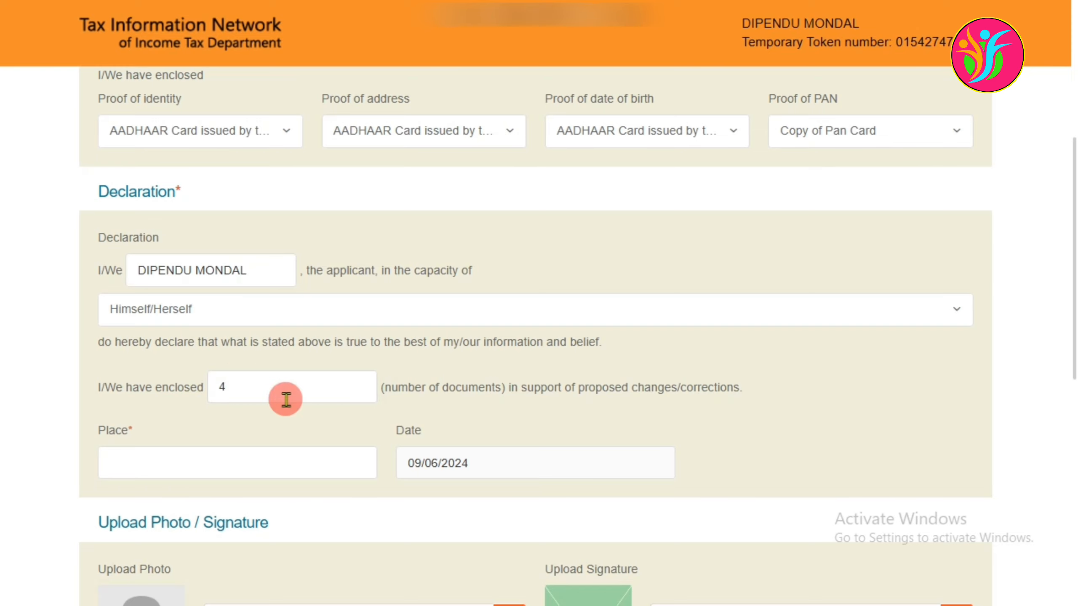
pyautogui.scroll(-3, 217, 364)
pyautogui.scroll(-3, 208, 363)
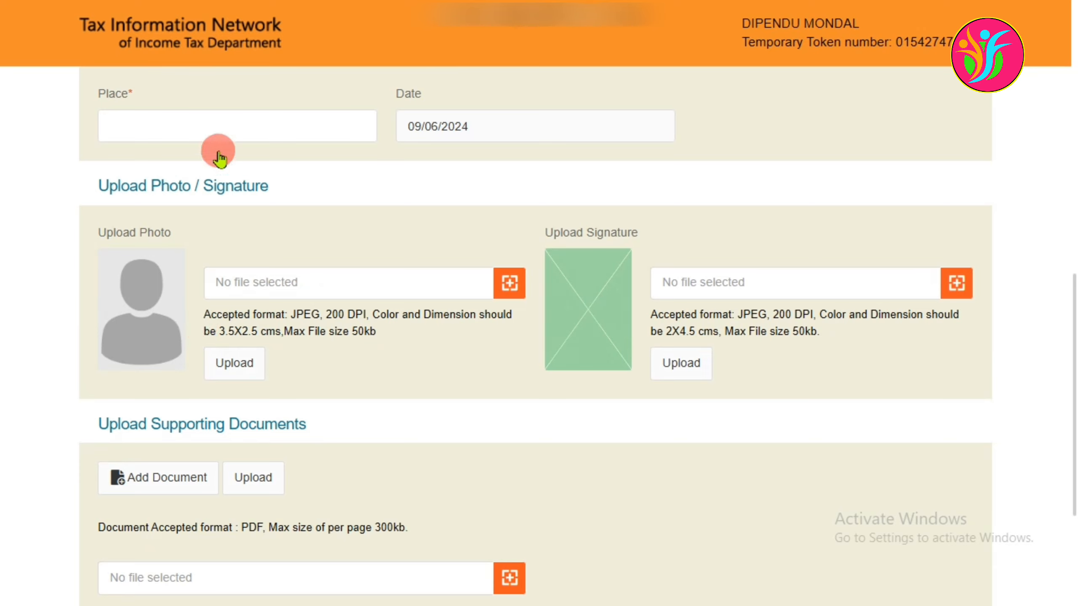
pyautogui.click(211, 127)
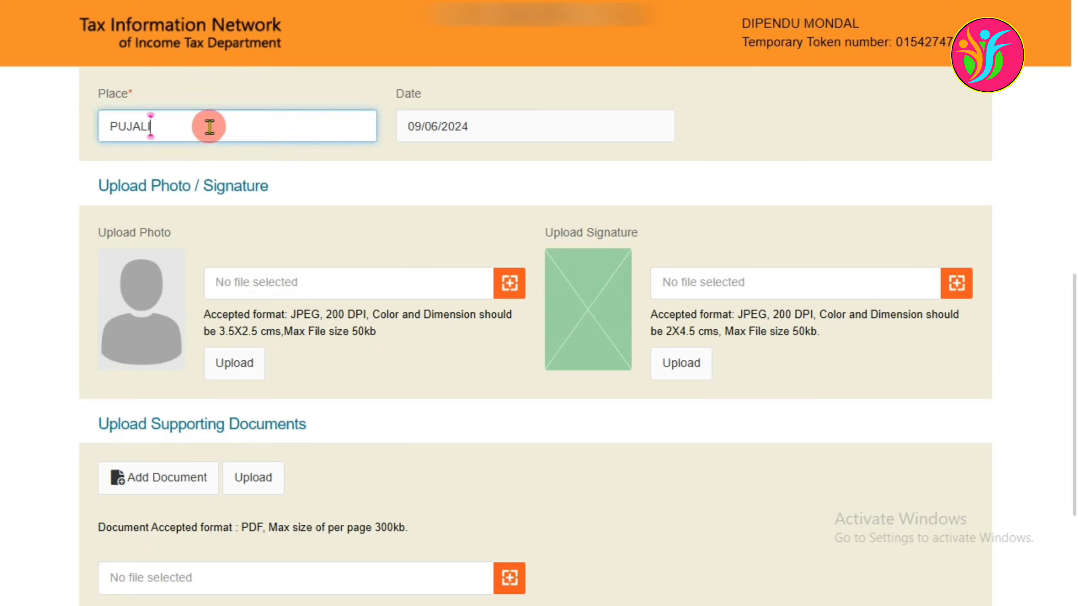
pyautogui.click(470, 181)
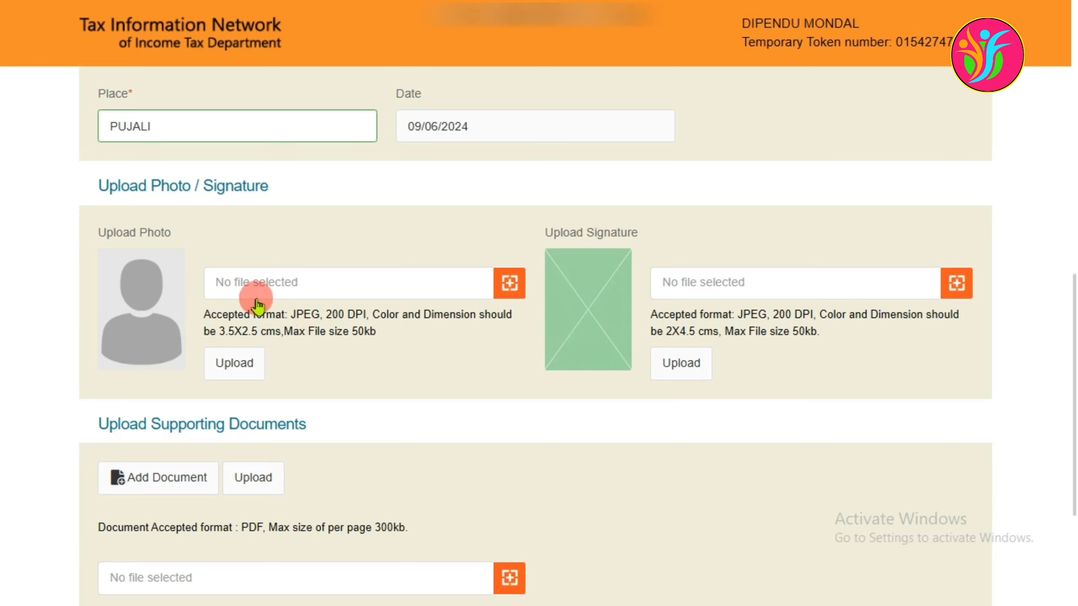
# - Upload the applicant's photo and signature JPEGs, then pick the Aadhaar PDF as a supporting document
pyautogui.click(312, 291)
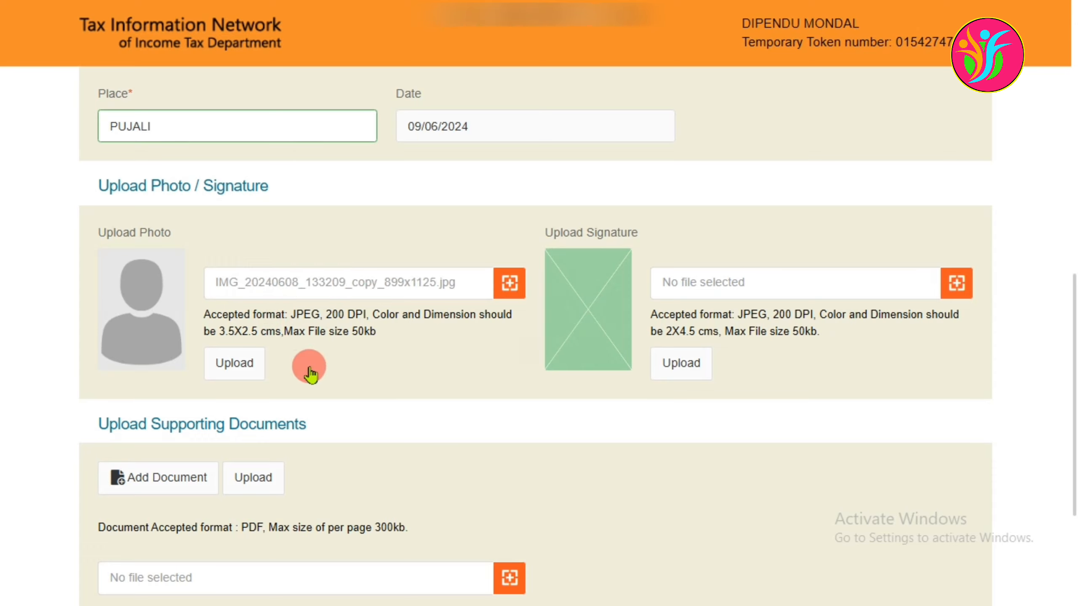
pyautogui.click(237, 363)
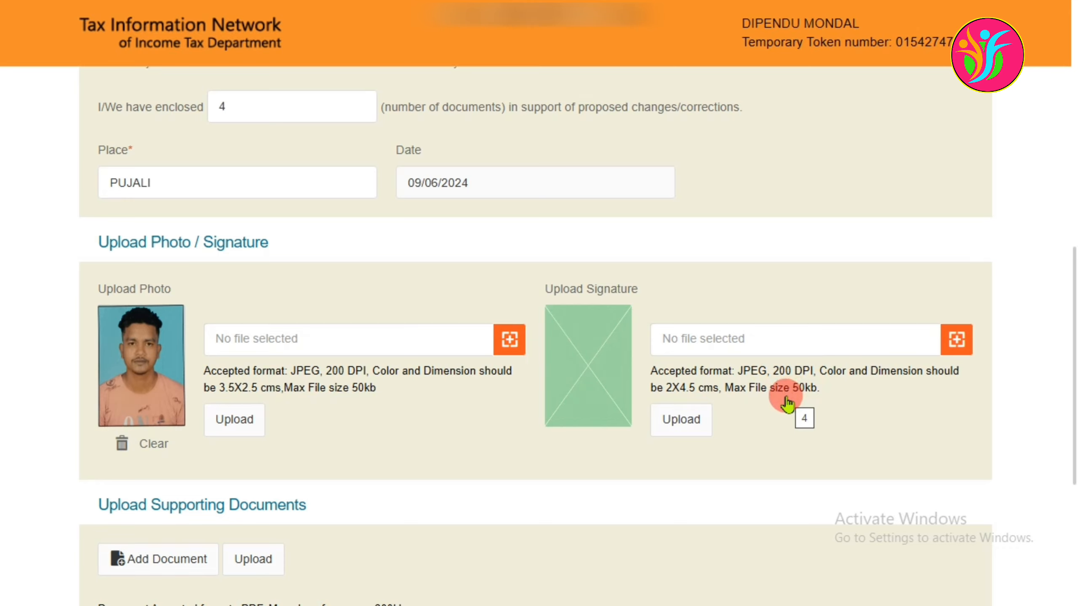
pyautogui.click(720, 343)
pyautogui.click(685, 431)
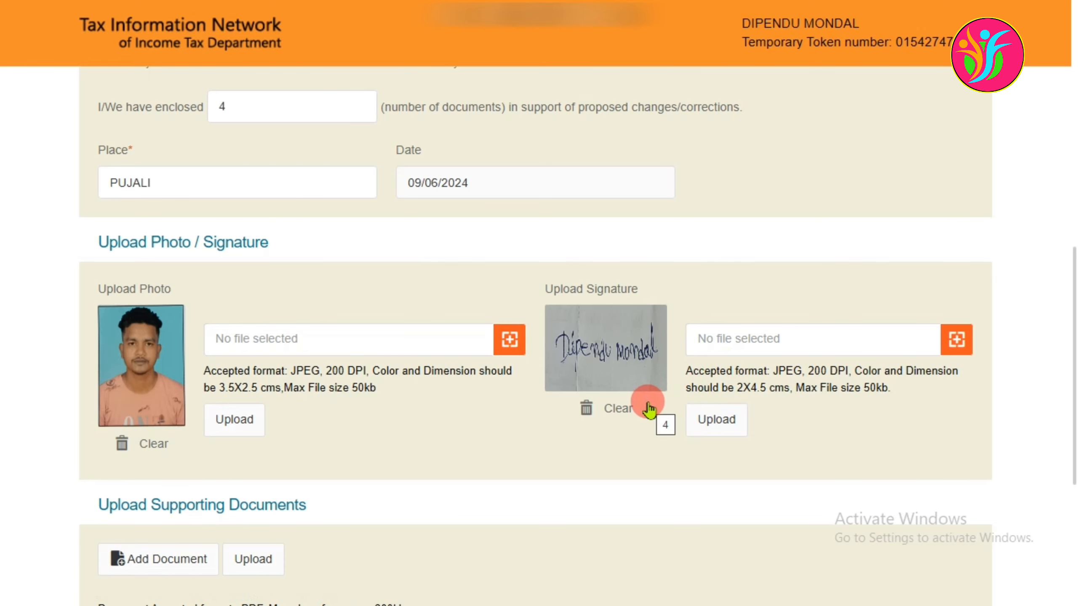
pyautogui.scroll(-5, 641, 397)
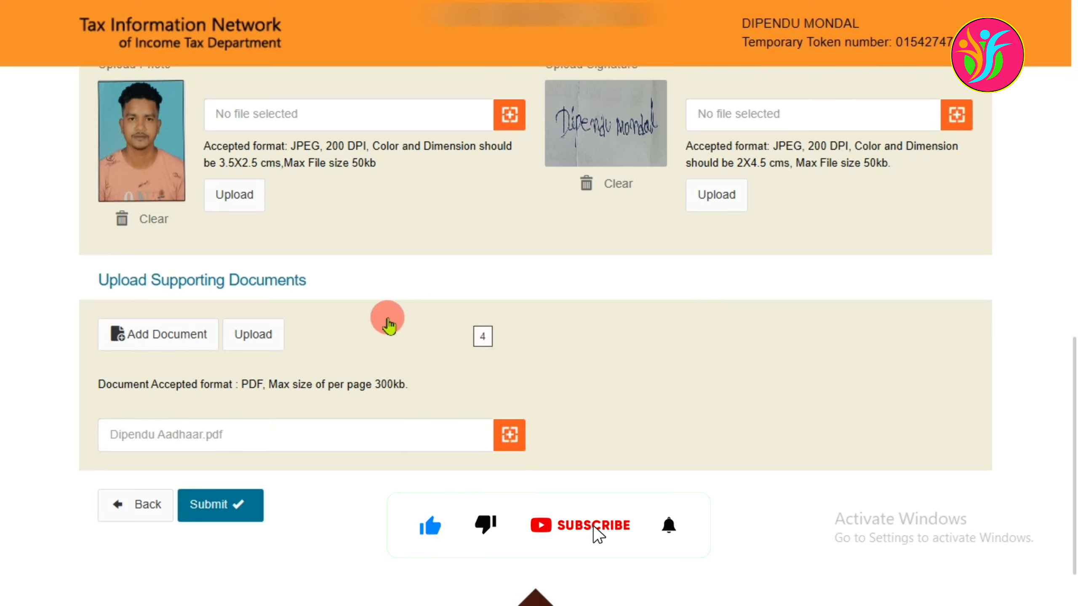
# - Upload the Aadhaar PDF, add a second document row and upload the PAN card PDF
pyautogui.click(251, 336)
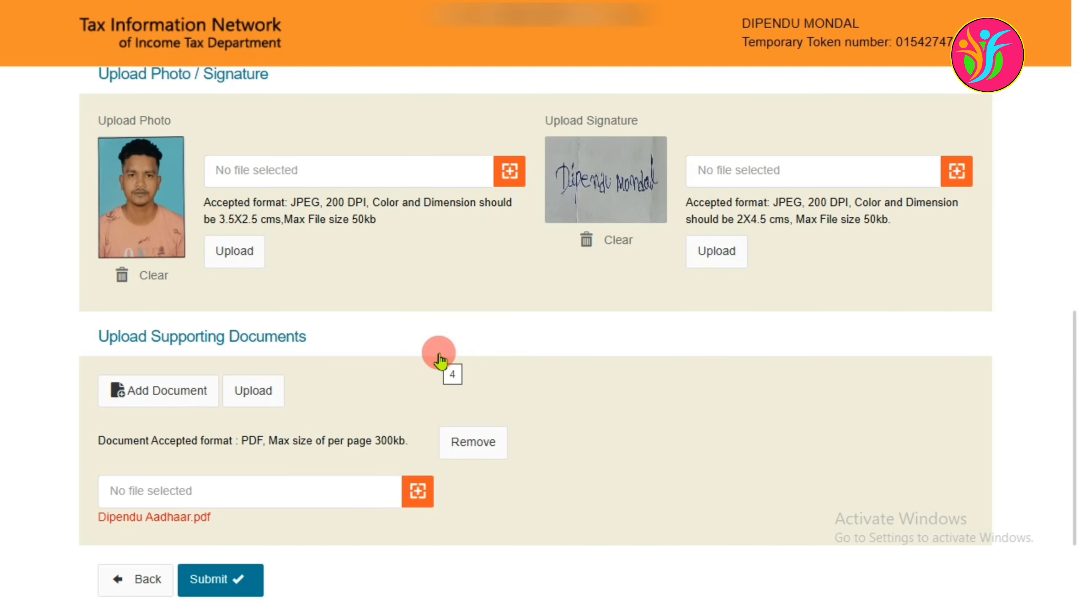
pyautogui.click(157, 398)
pyautogui.scroll(-1, 260, 419)
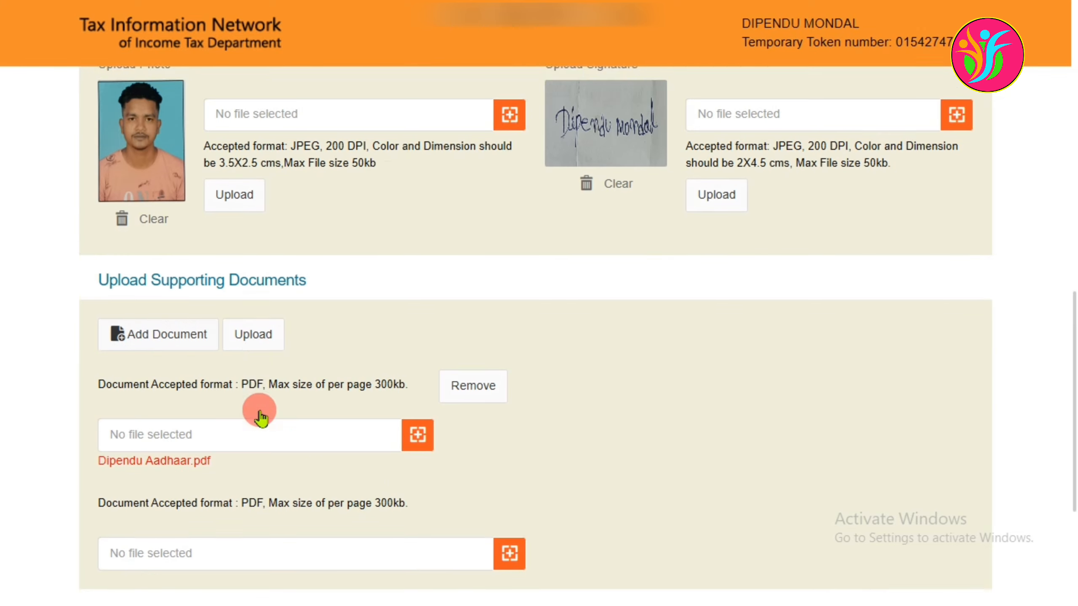
pyautogui.scroll(-1, 260, 418)
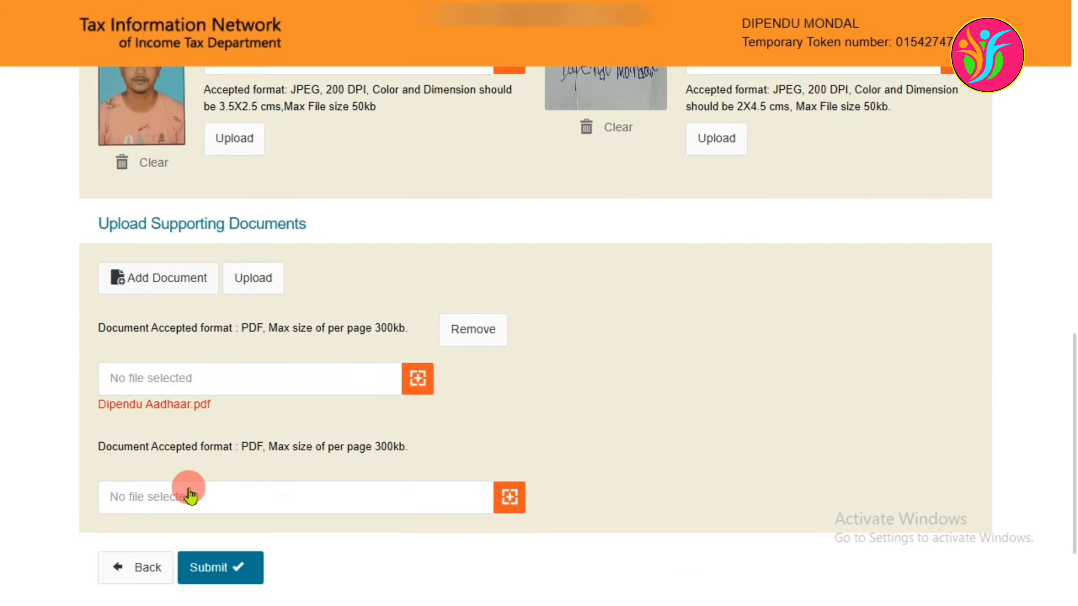
pyautogui.scroll(-2, 182, 499)
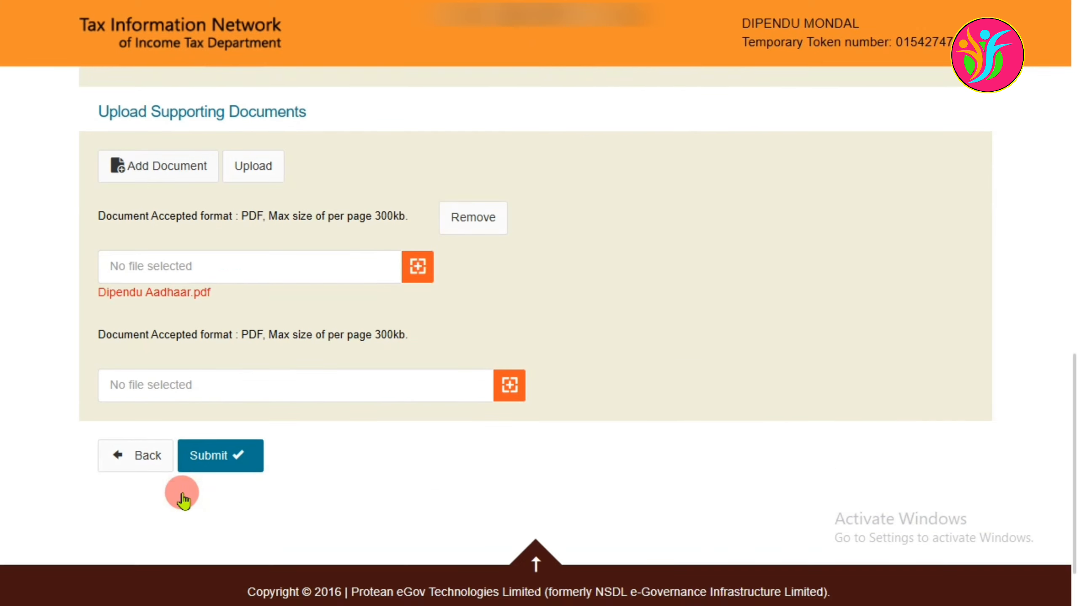
pyautogui.click(182, 390)
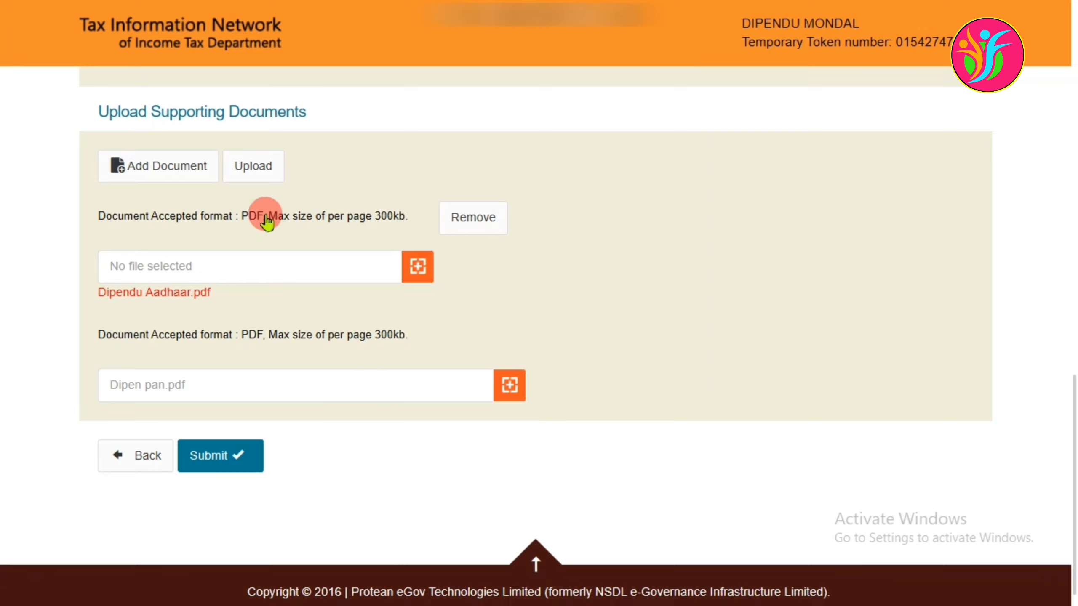
pyautogui.click(262, 167)
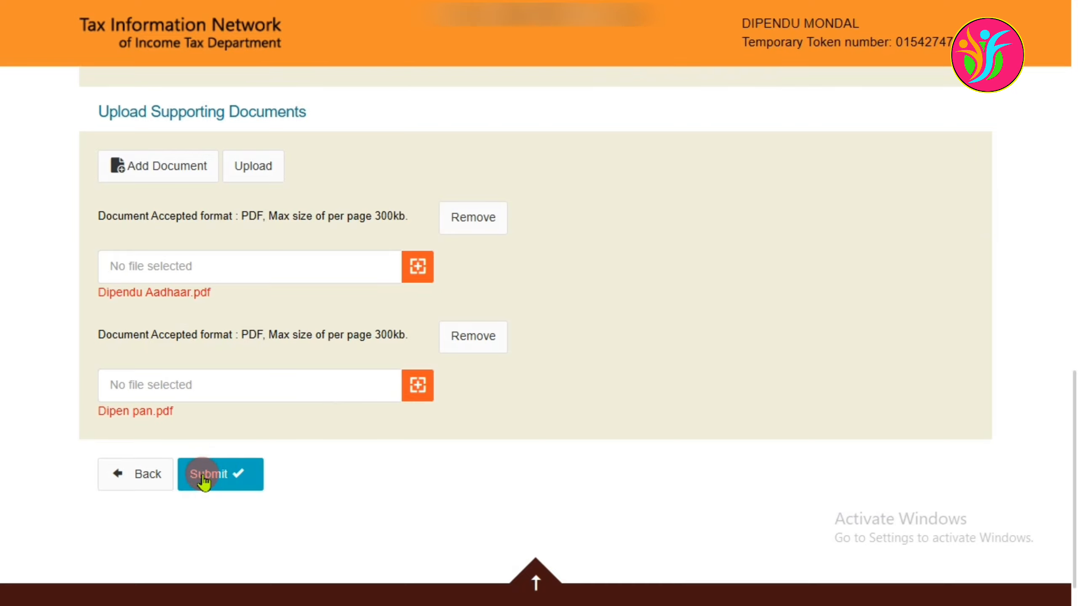
pyautogui.scroll(-1, 205, 482)
# - Submit the correction form and start entering the applicant's Aadhaar number
pyautogui.click(215, 446)
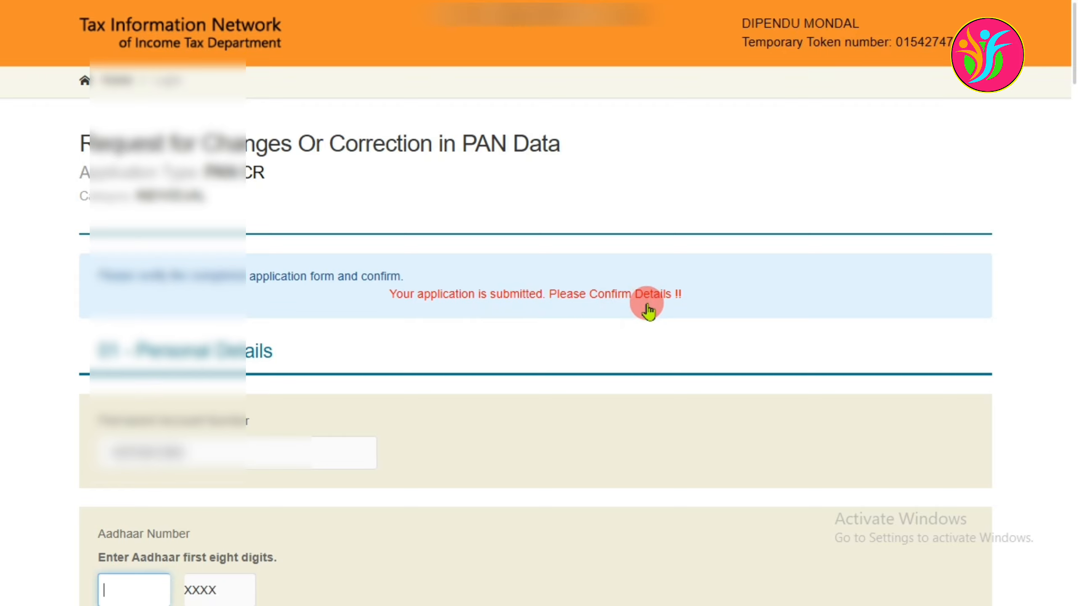
pyautogui.scroll(-6, 649, 312)
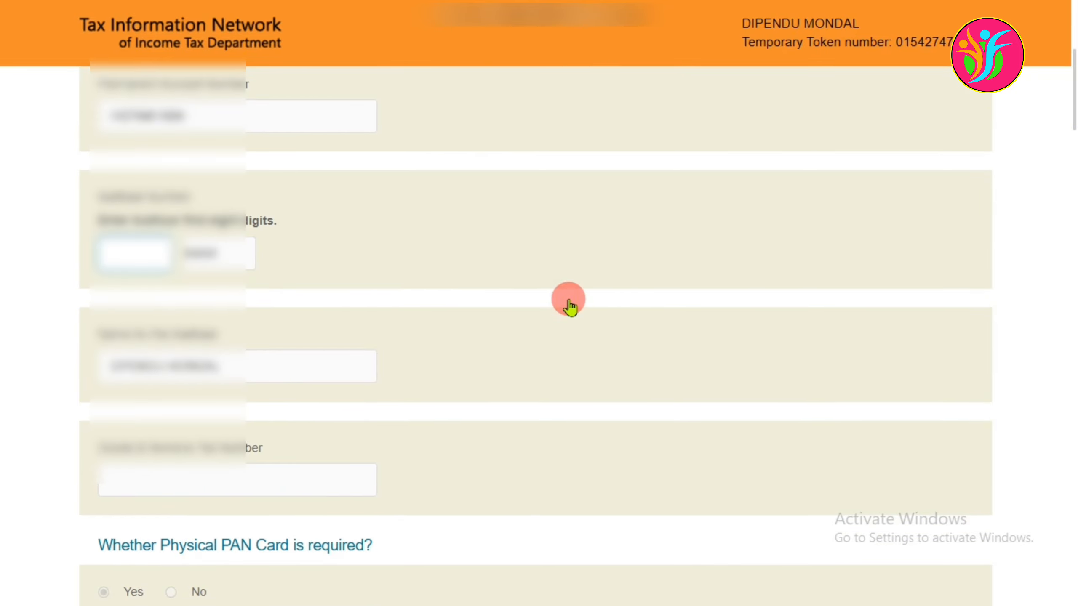
pyautogui.scroll(-1, 569, 305)
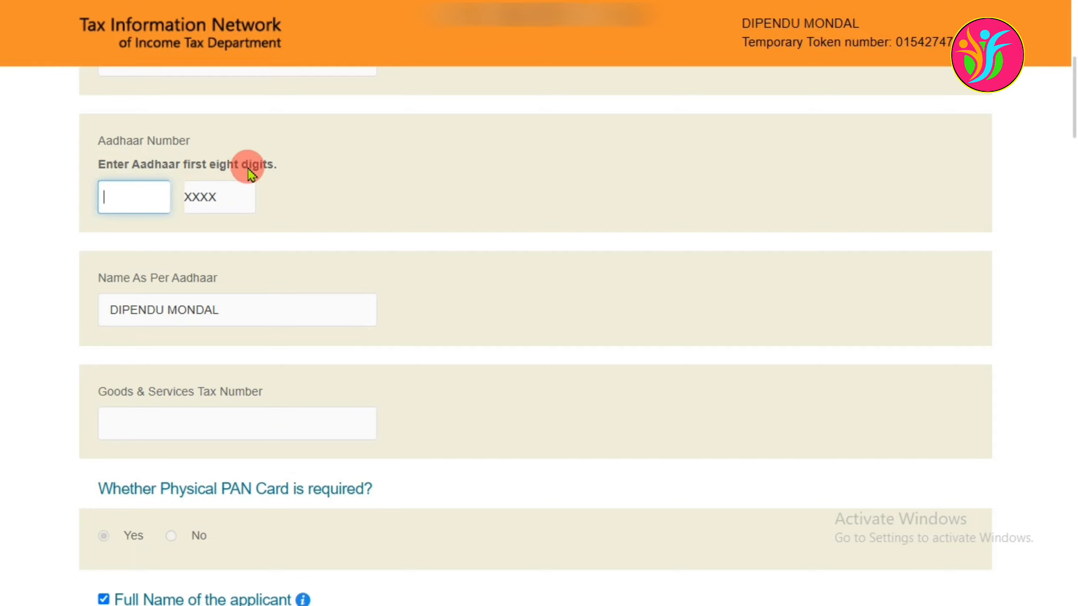
pyautogui.write('26')
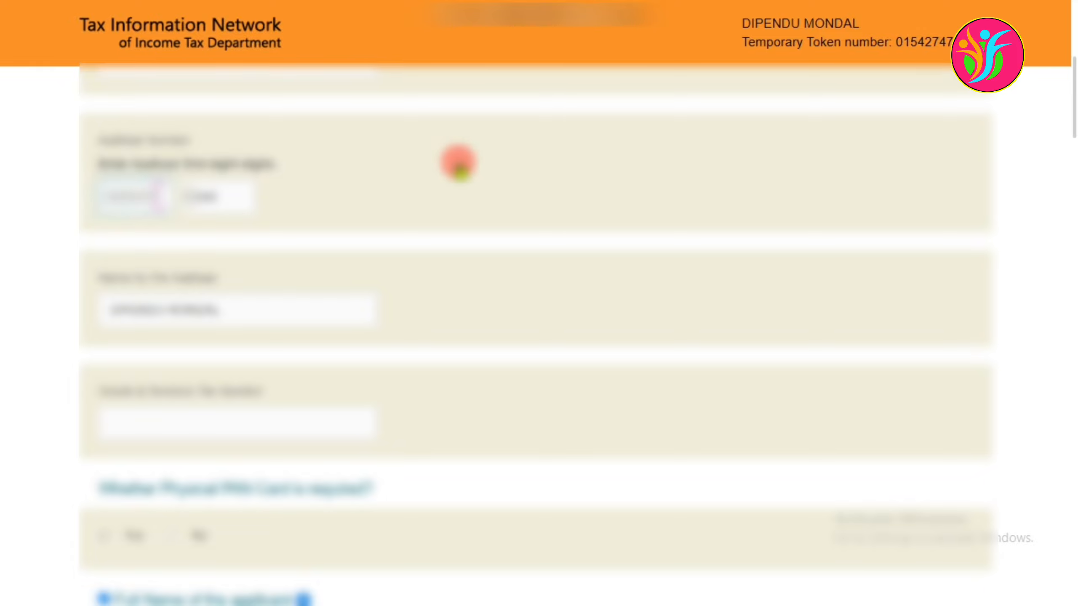
# - Scroll the confirmation preview down to the listed Aadhaar and PAN supporting PDFs
pyautogui.scroll(-10, 471, 176)
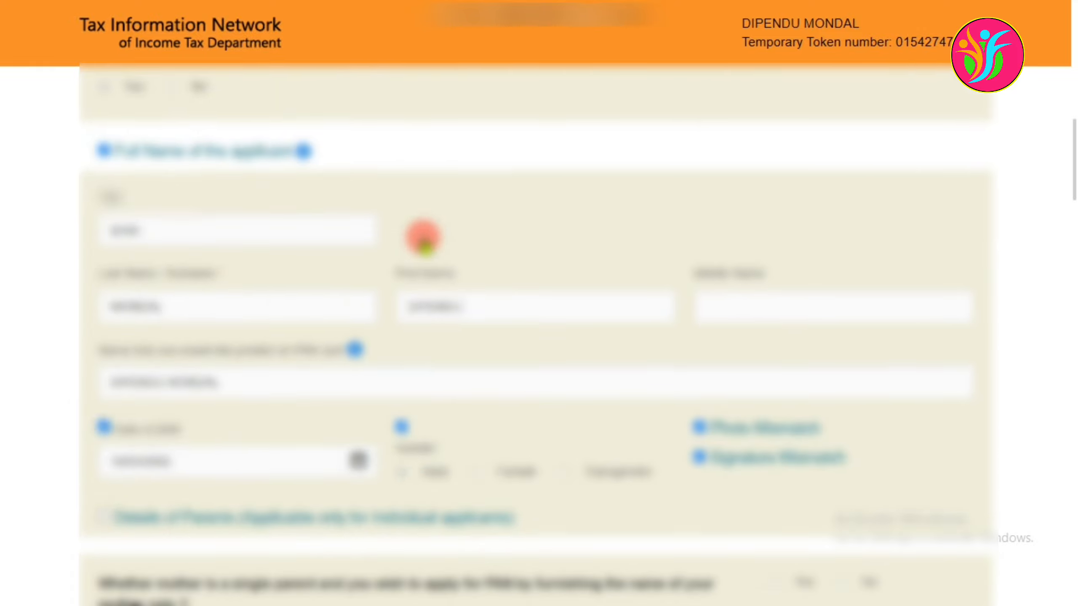
pyautogui.scroll(-8, 424, 235)
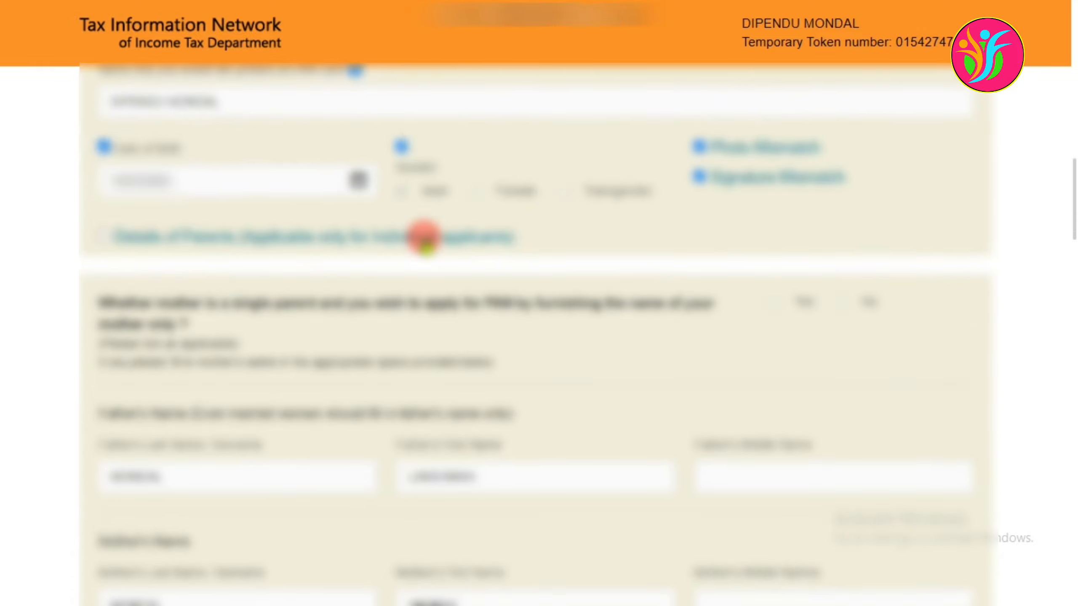
pyautogui.scroll(-1, 424, 236)
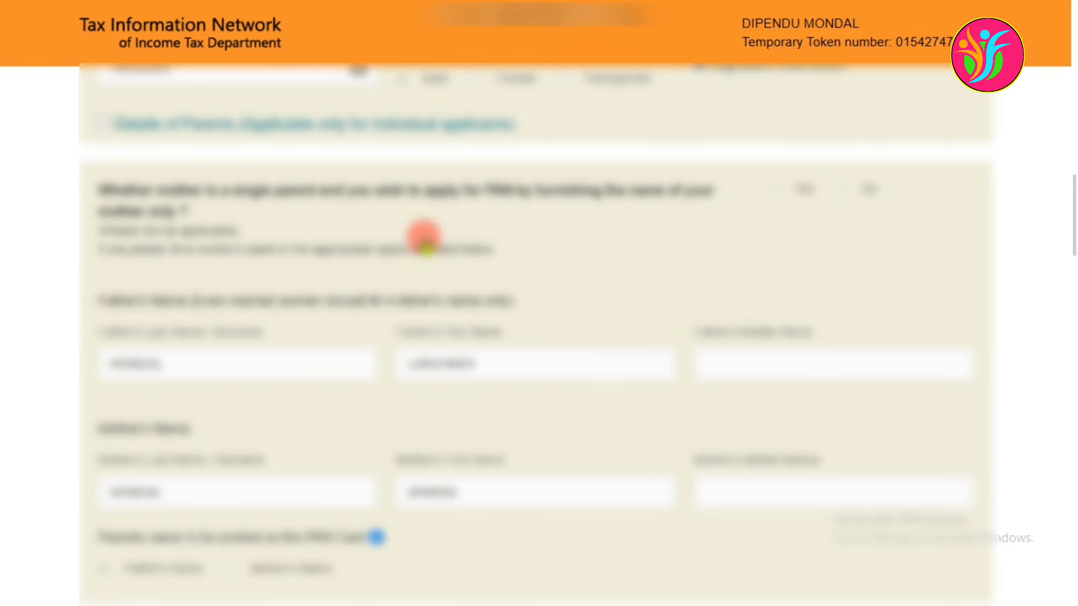
pyautogui.scroll(-10, 423, 236)
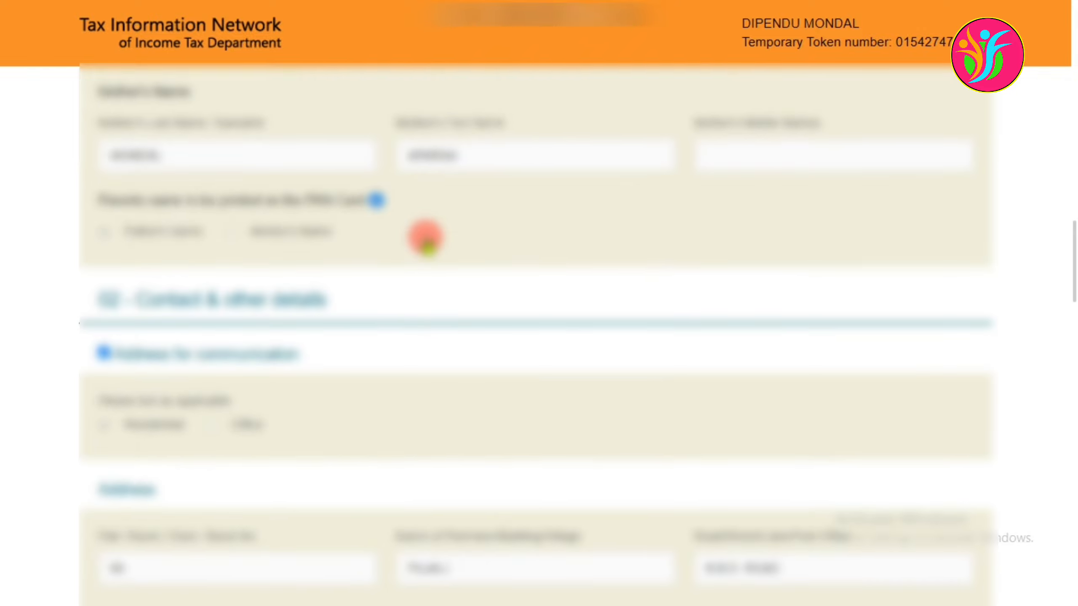
pyautogui.scroll(-20, 430, 238)
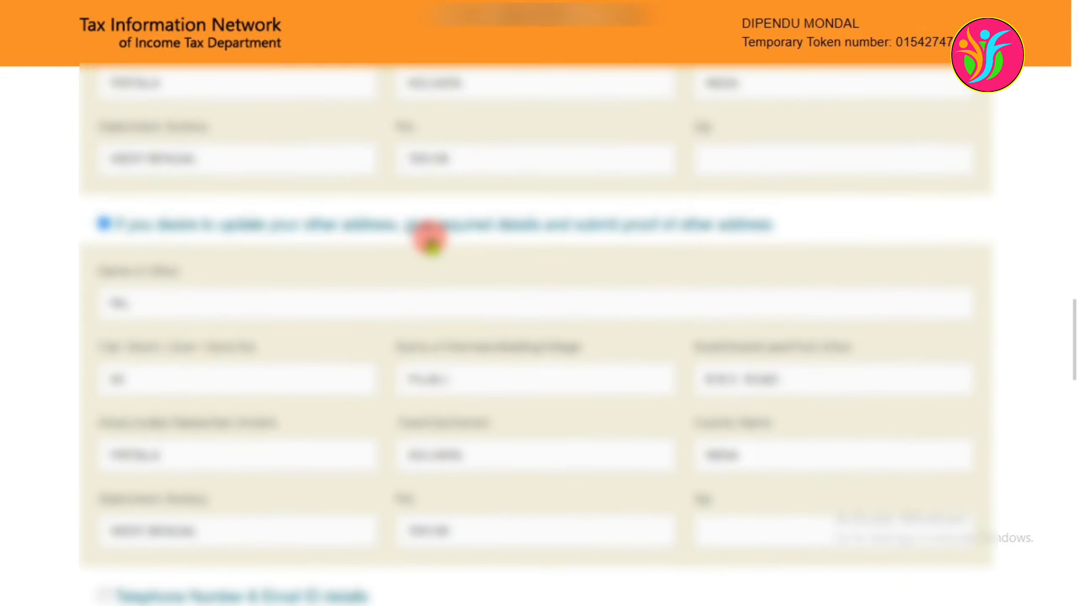
pyautogui.scroll(-7, 432, 235)
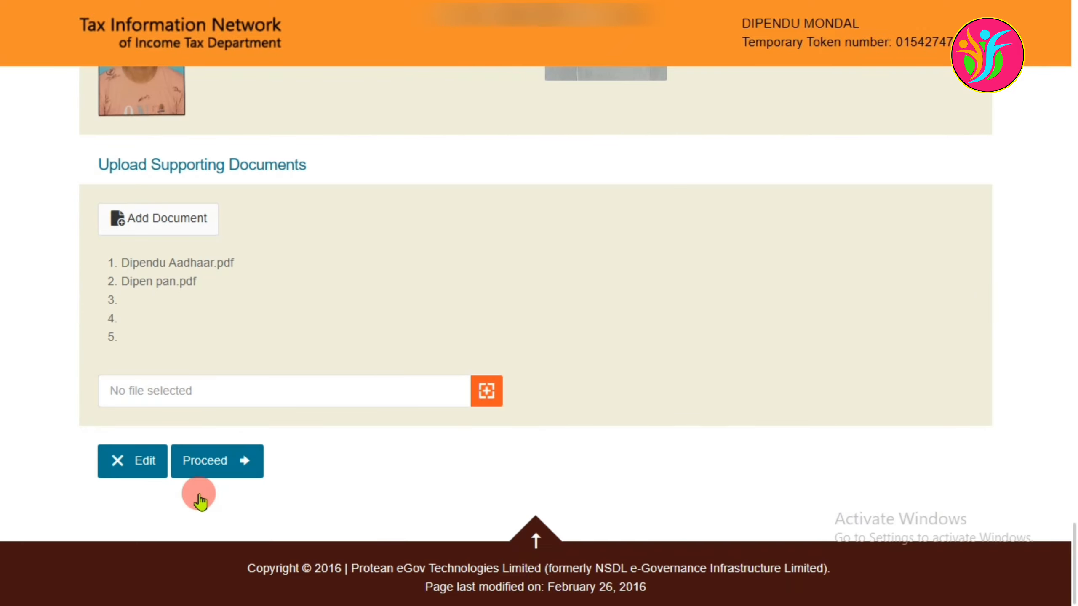
# - Choose online payment through Bill Desk, accept the terms of service, and proceed to the 106.90 payment confirmation
pyautogui.click(213, 470)
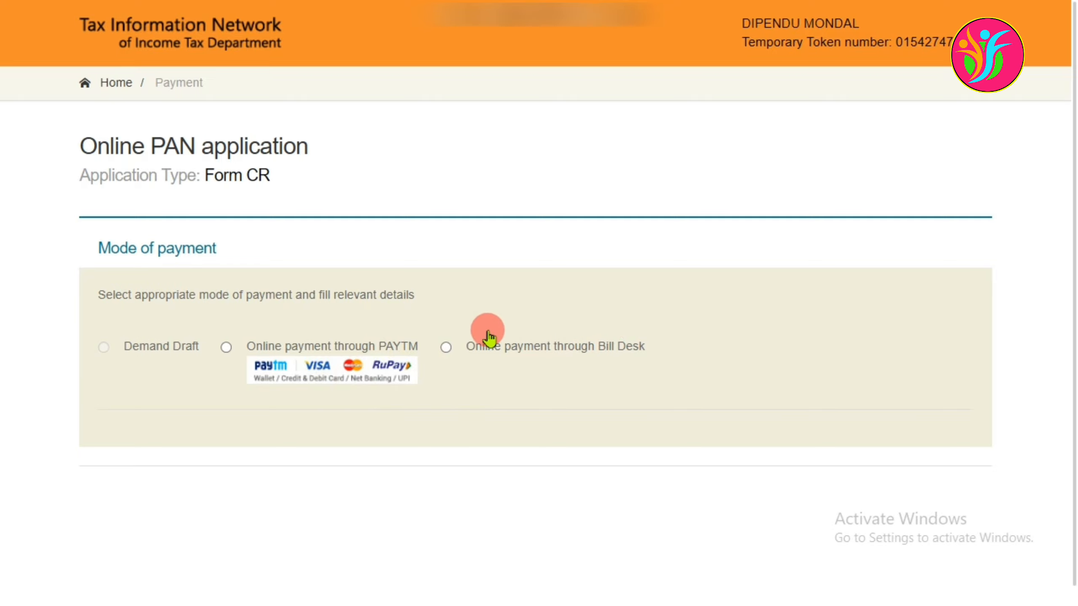
pyautogui.click(445, 347)
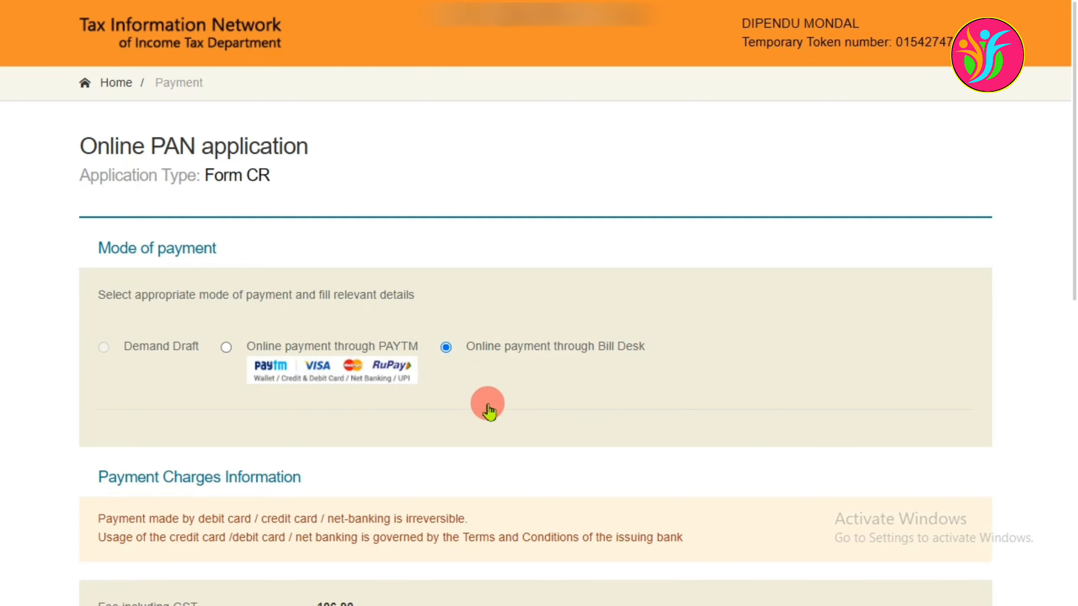
pyautogui.scroll(-6, 489, 412)
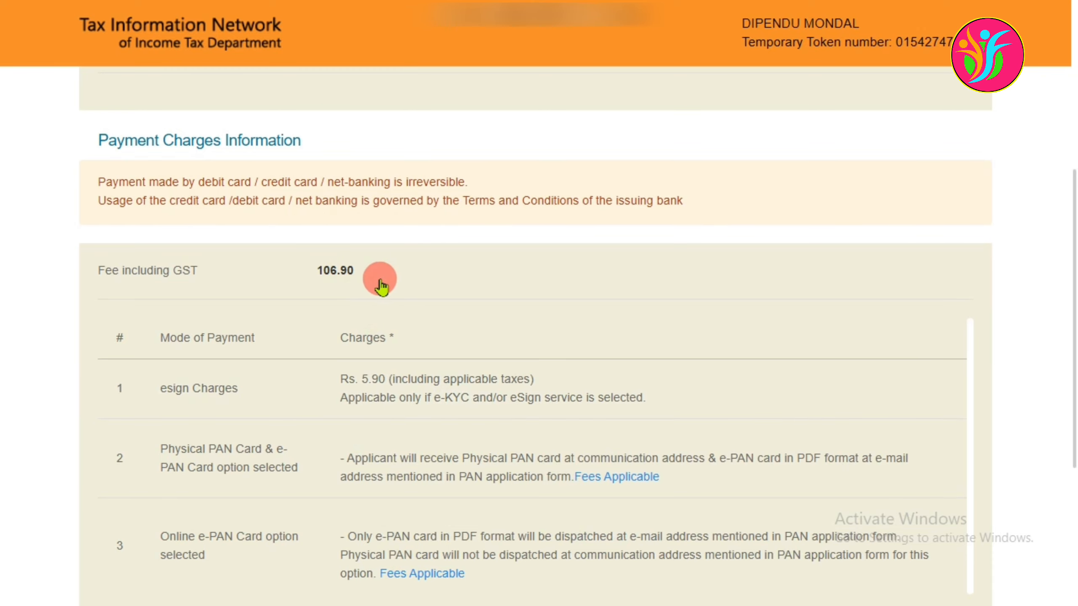
pyautogui.scroll(-5, 380, 281)
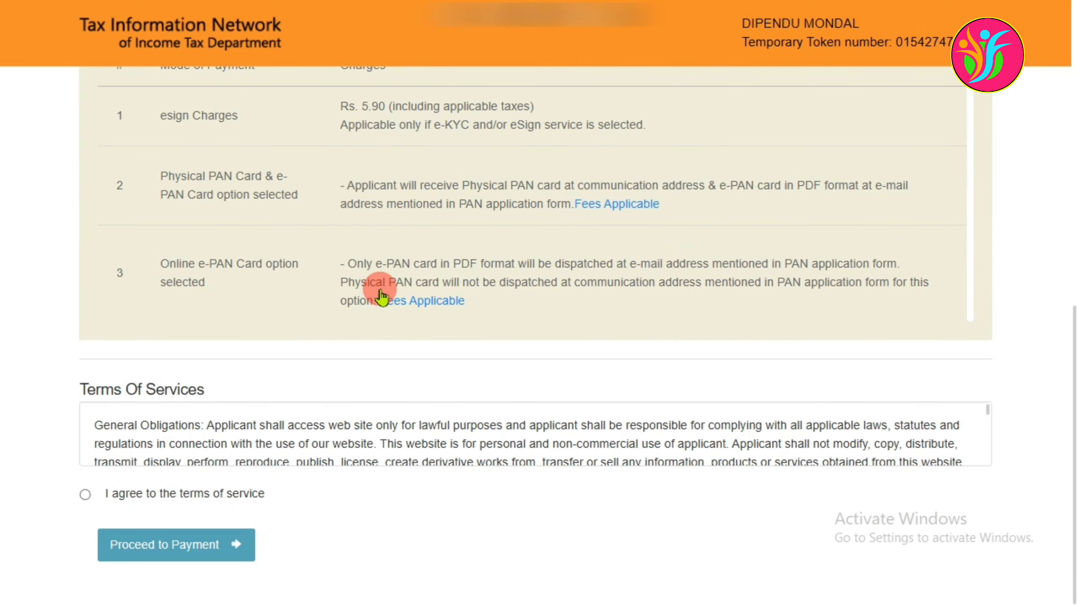
pyautogui.click(85, 495)
pyautogui.scroll(-5, 293, 445)
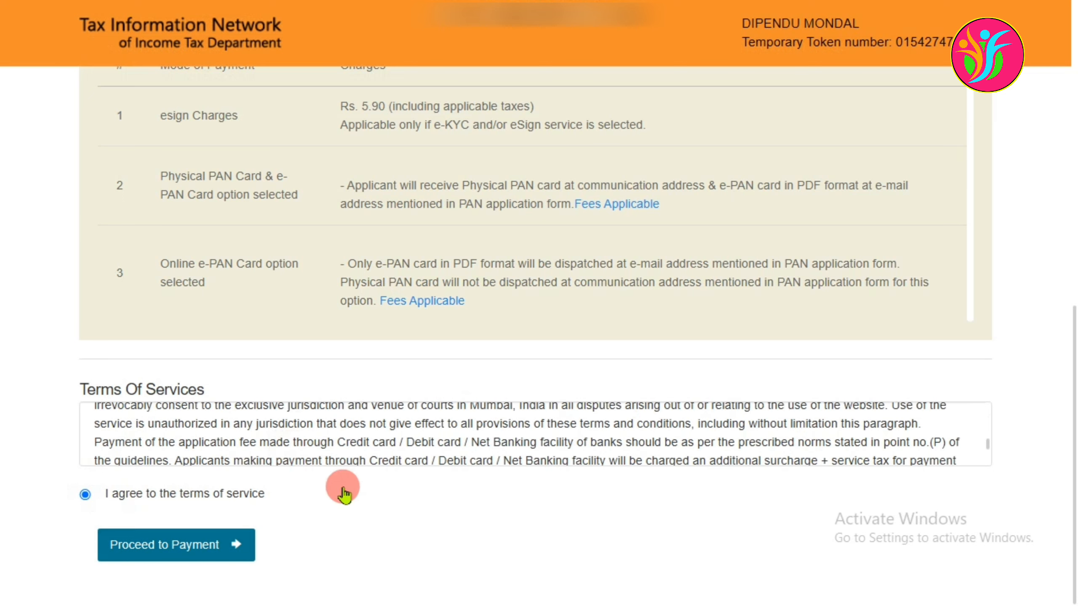
pyautogui.scroll(-5, 336, 450)
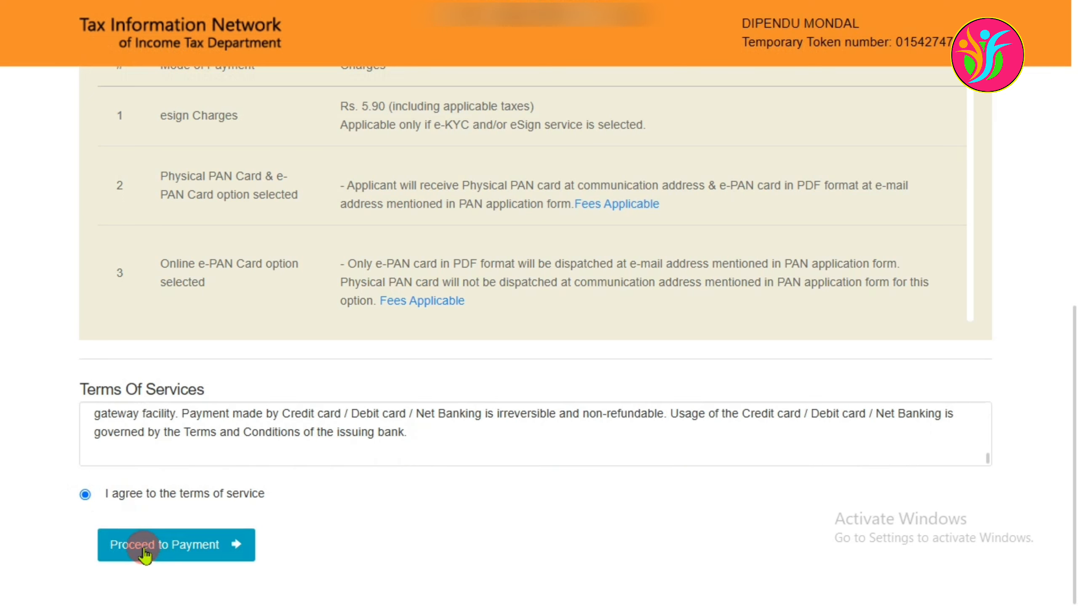
pyautogui.click(180, 548)
pyautogui.scroll(-2, 373, 437)
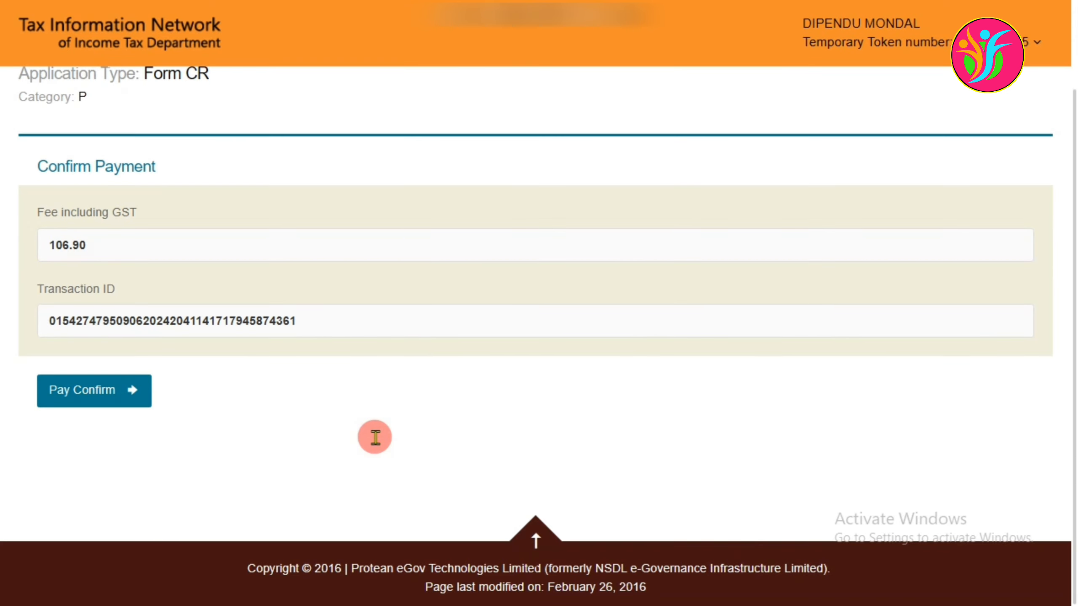
# - Confirm the 106.90 fee and pay it in BillDesk with a UPI QR code
pyautogui.click(100, 399)
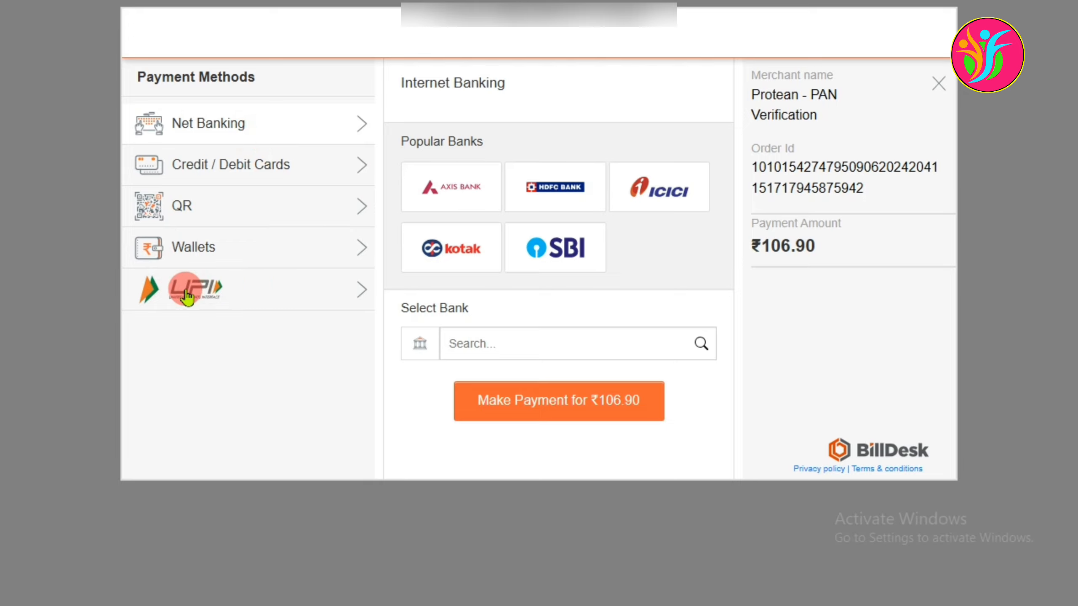
pyautogui.click(300, 292)
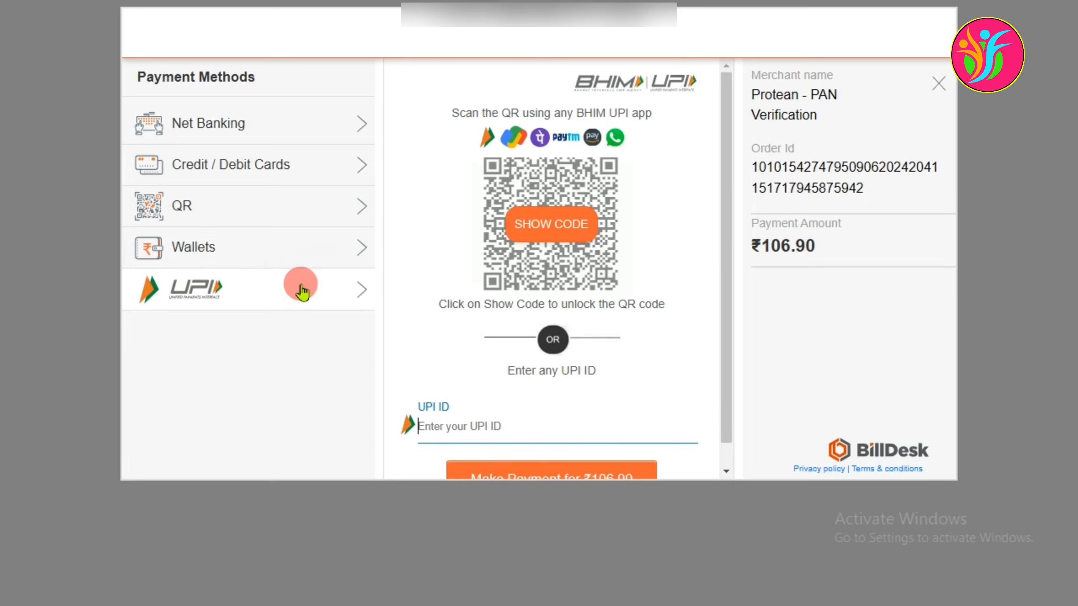
pyautogui.scroll(-1, 428, 321)
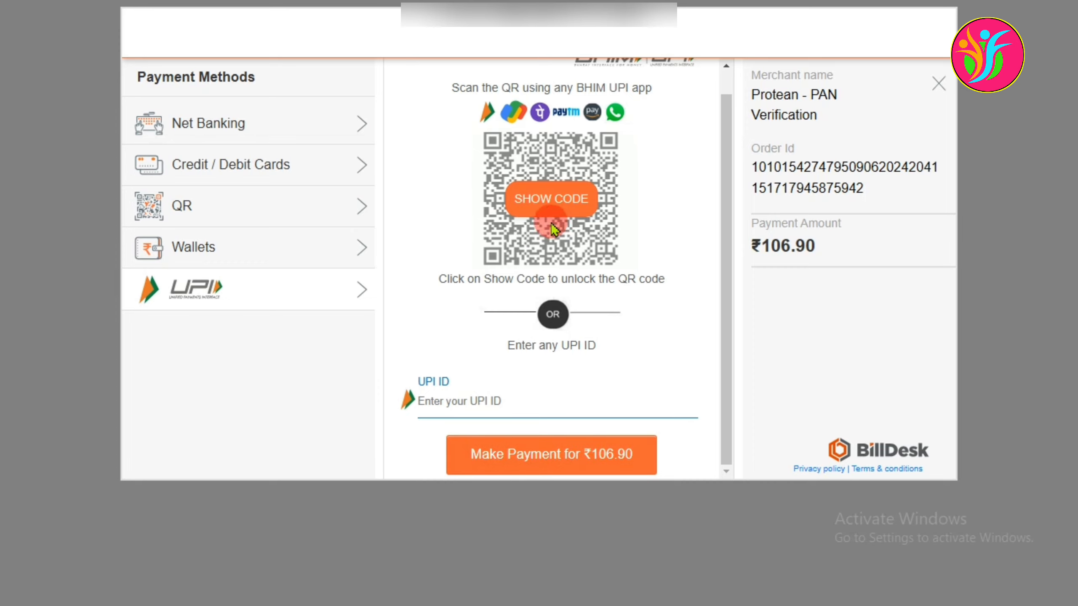
pyautogui.click(558, 208)
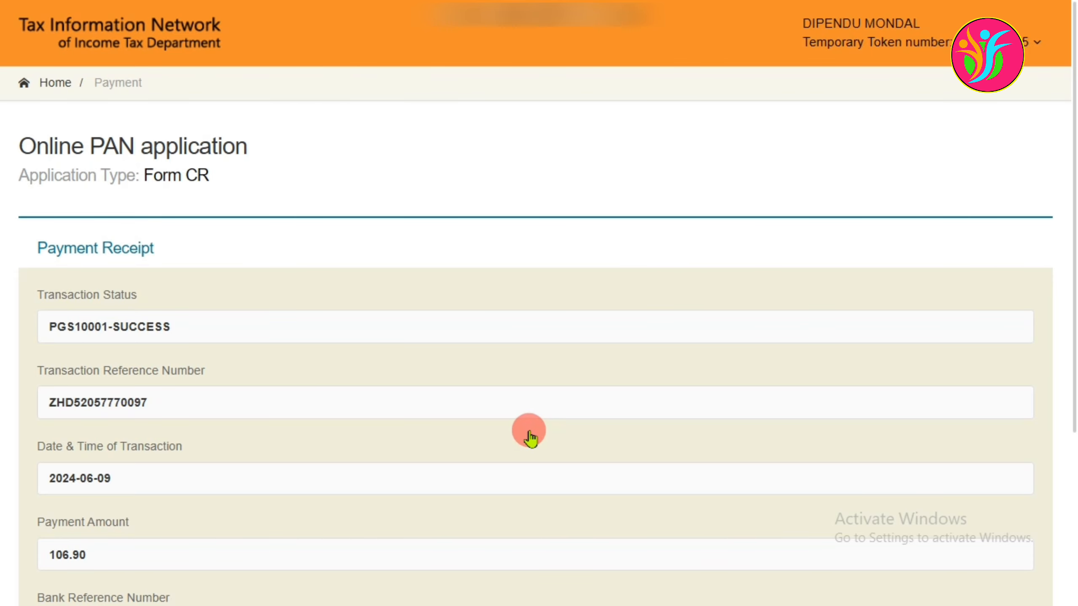
# - Continue past the SUCCESS payment receipt to the Aadhaar Authentication step
pyautogui.scroll(-5, 528, 437)
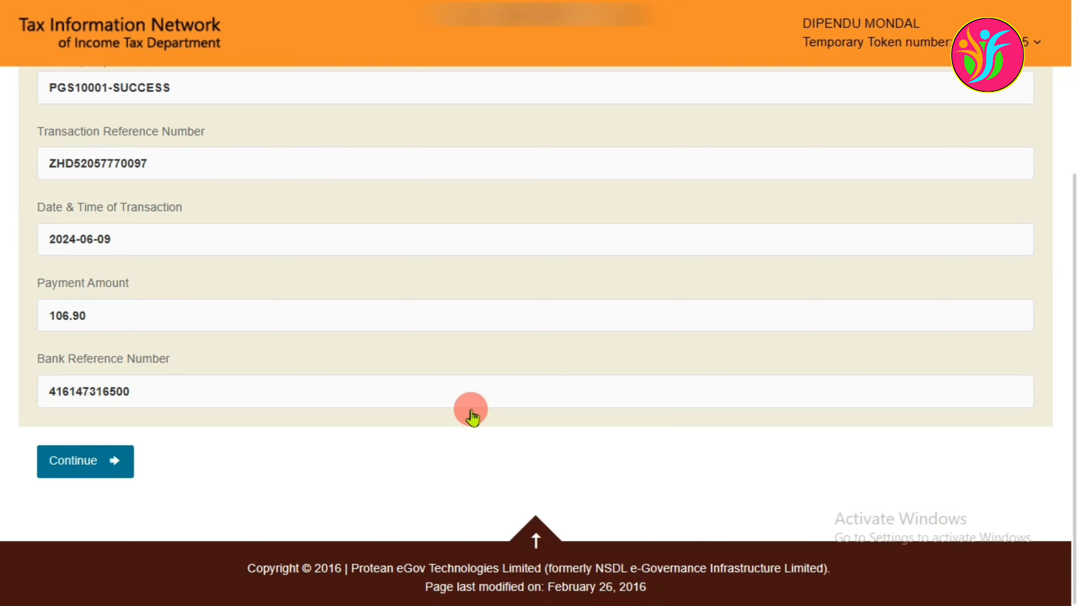
pyautogui.click(64, 467)
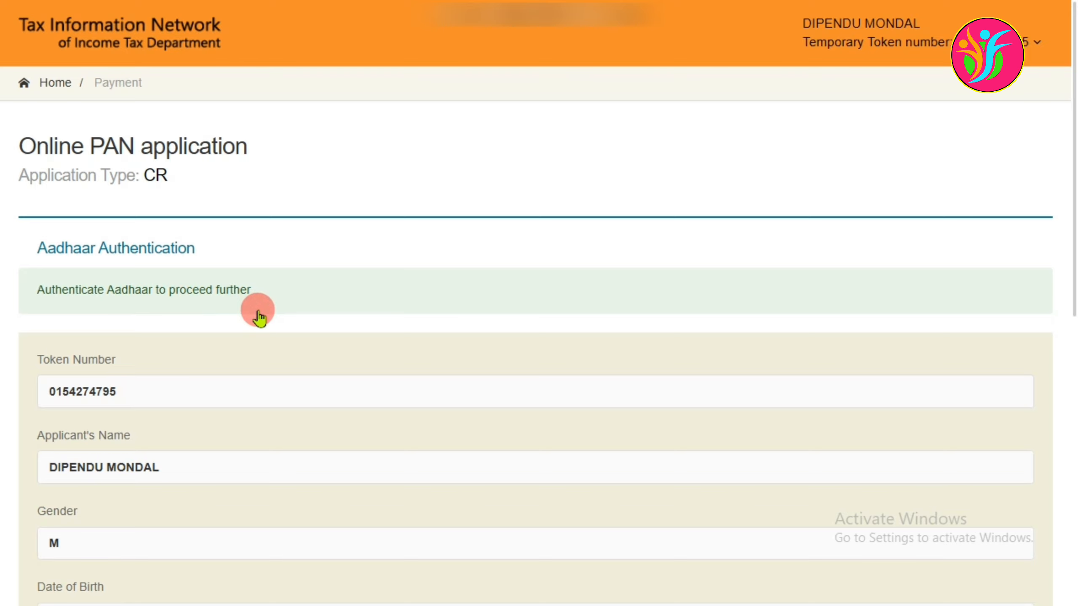
# - Tick the Aadhaar consent checkbox and authenticate the applicant's Aadhaar details
pyautogui.scroll(-8, 258, 310)
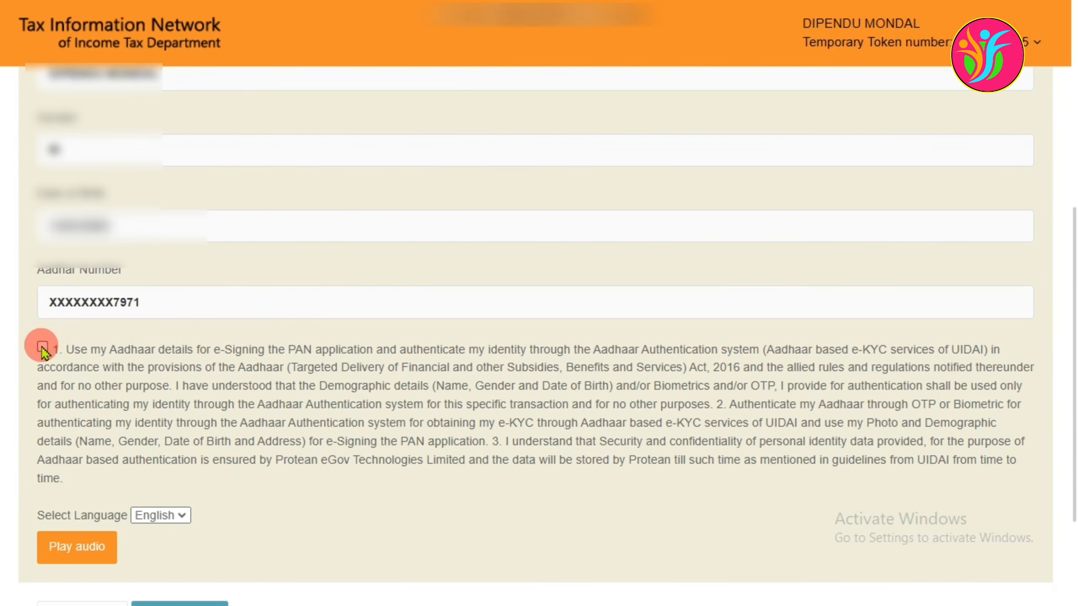
pyautogui.click(43, 347)
pyautogui.scroll(-2, 138, 351)
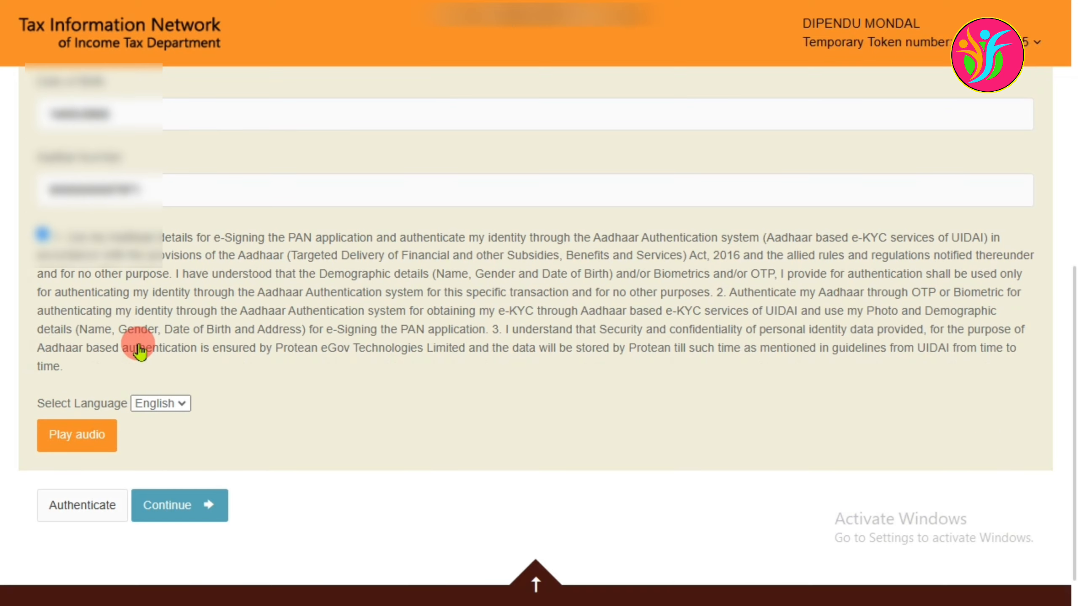
pyautogui.scroll(-1, 138, 352)
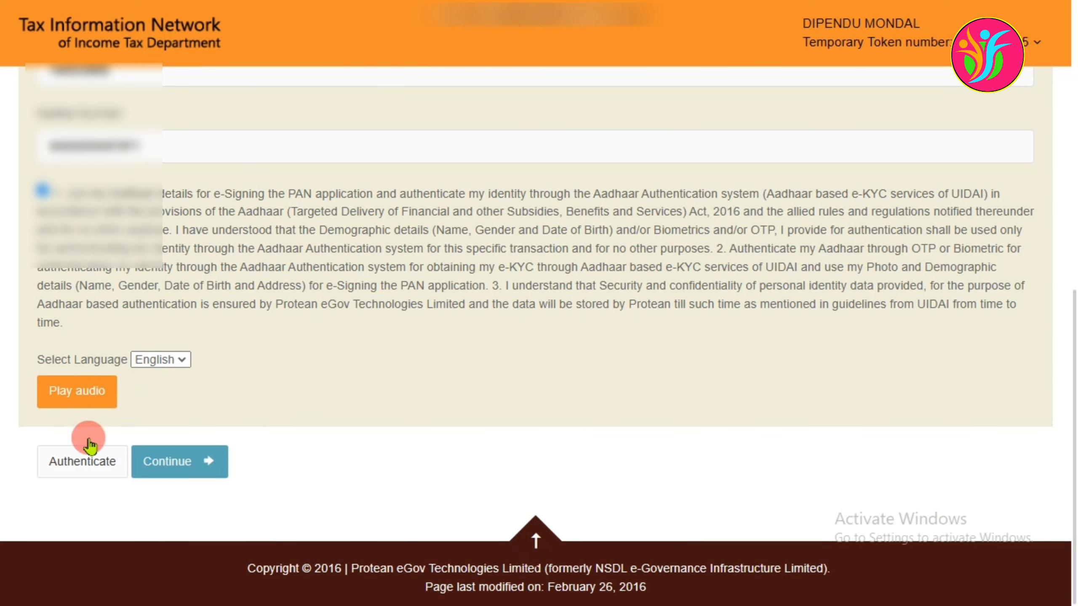
pyautogui.click(73, 472)
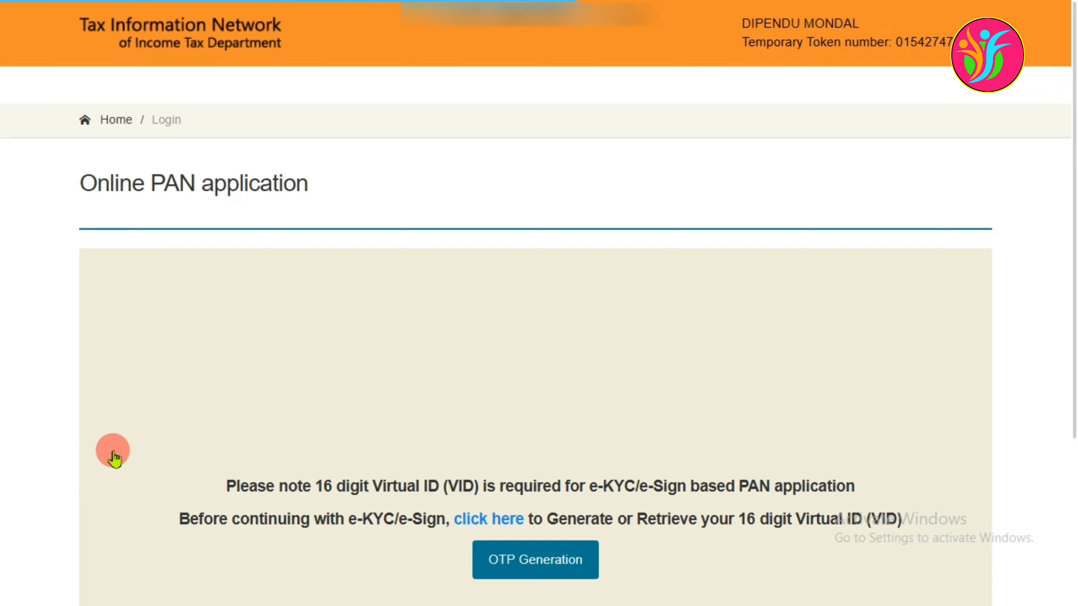
# - Generate an Aadhaar OTP, enter the received code and submit it
pyautogui.scroll(-4, 366, 366)
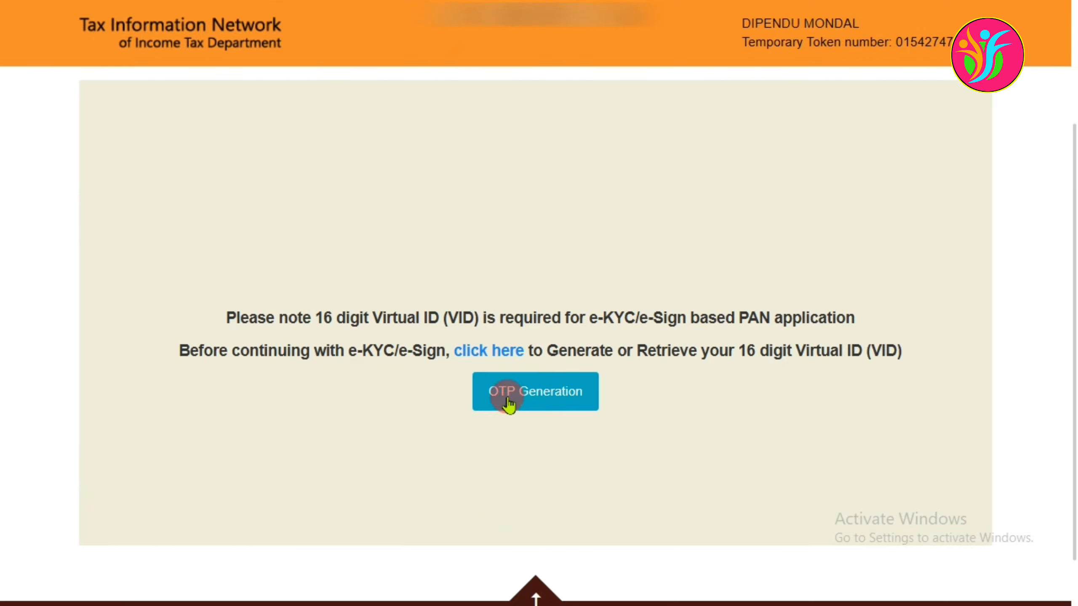
pyautogui.click(536, 398)
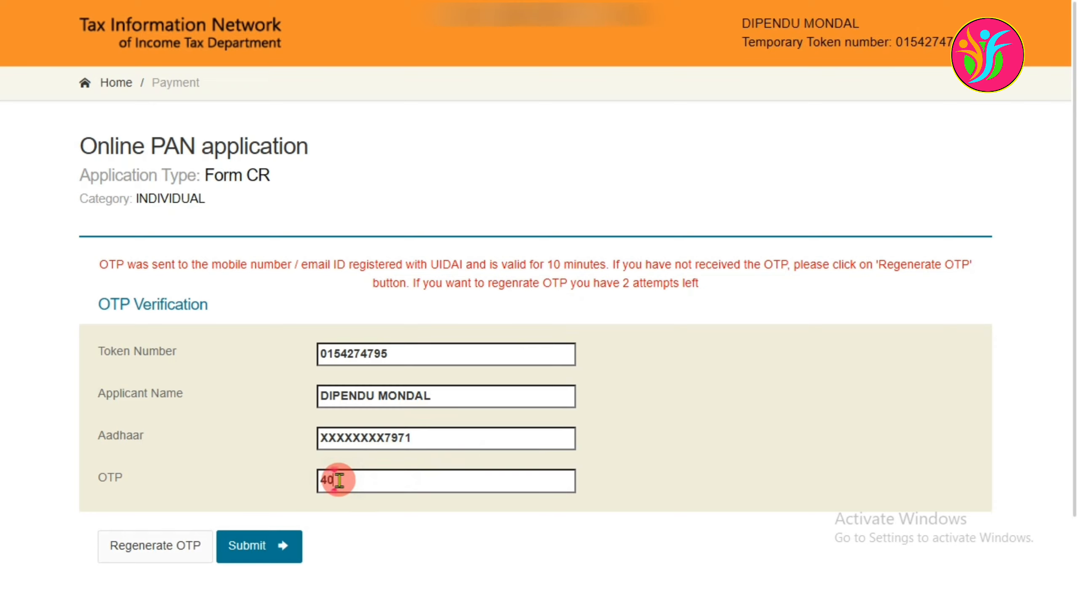
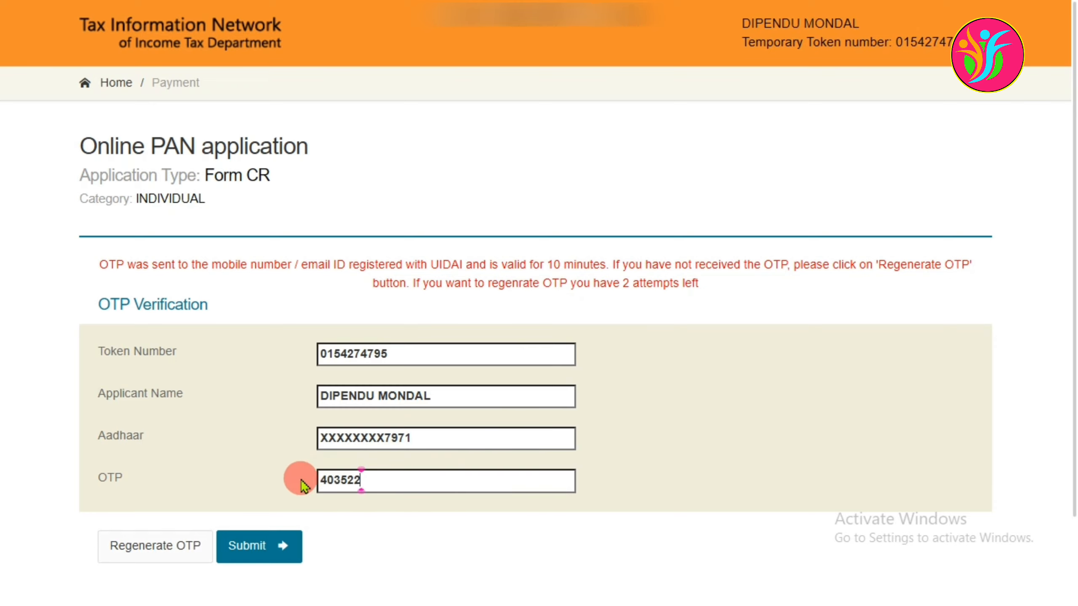
pyautogui.click(248, 550)
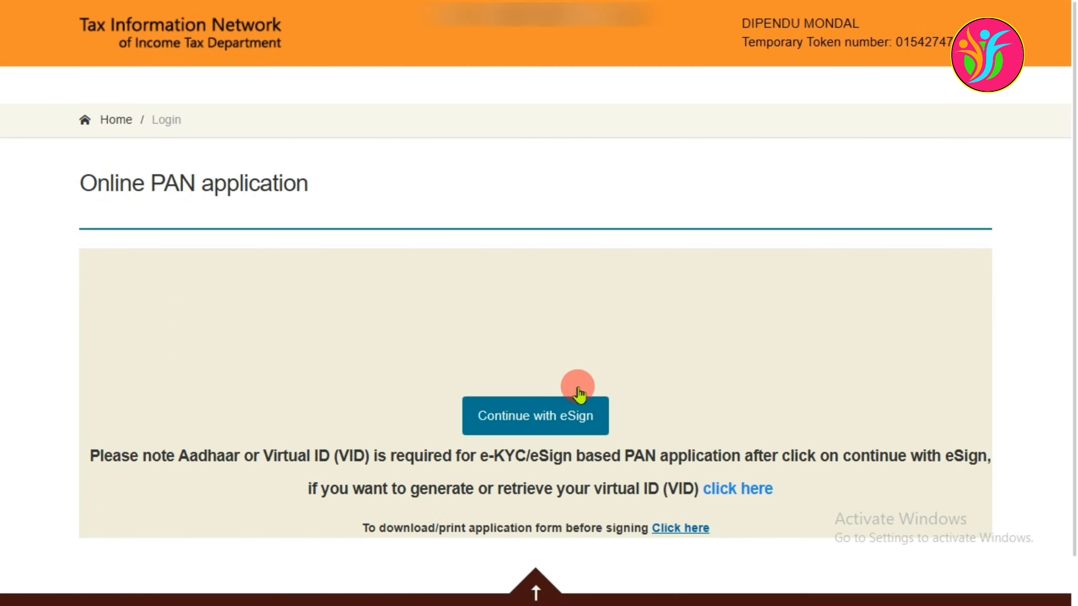
# - Continue with eSign, enter the Aadhaar/VID number, and verify the received OTP to sign
pyautogui.click(568, 425)
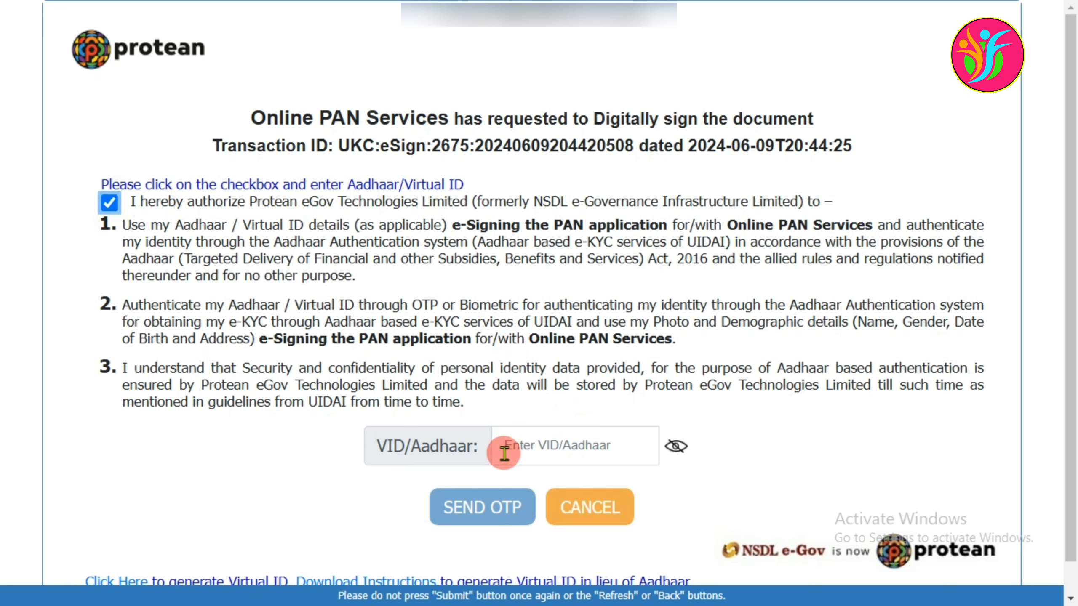
pyautogui.click(577, 443)
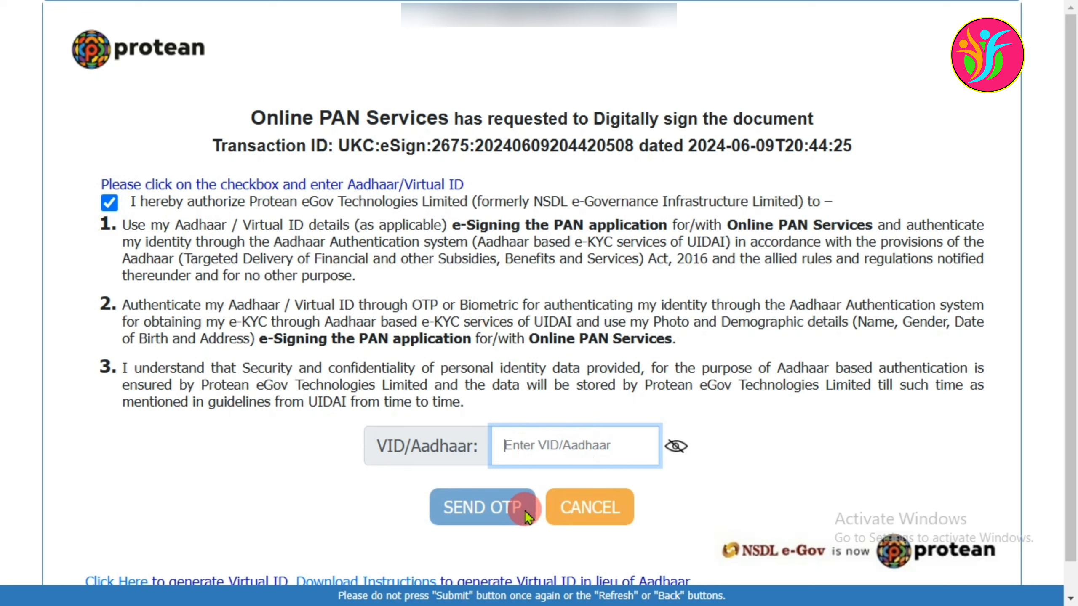
pyautogui.click(470, 515)
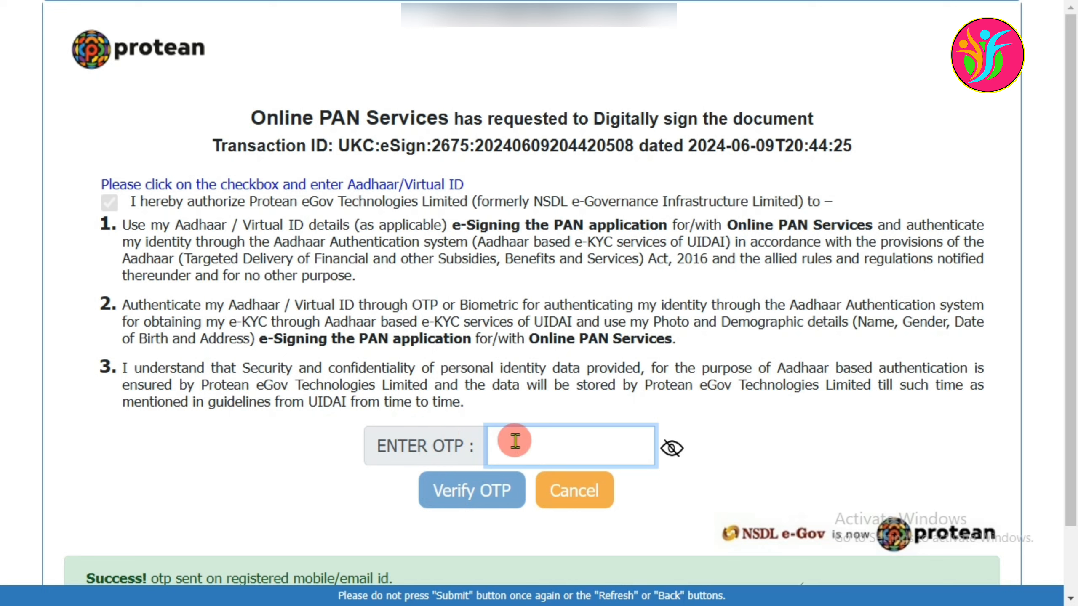
pyautogui.hotkey('ctrl', 'v')
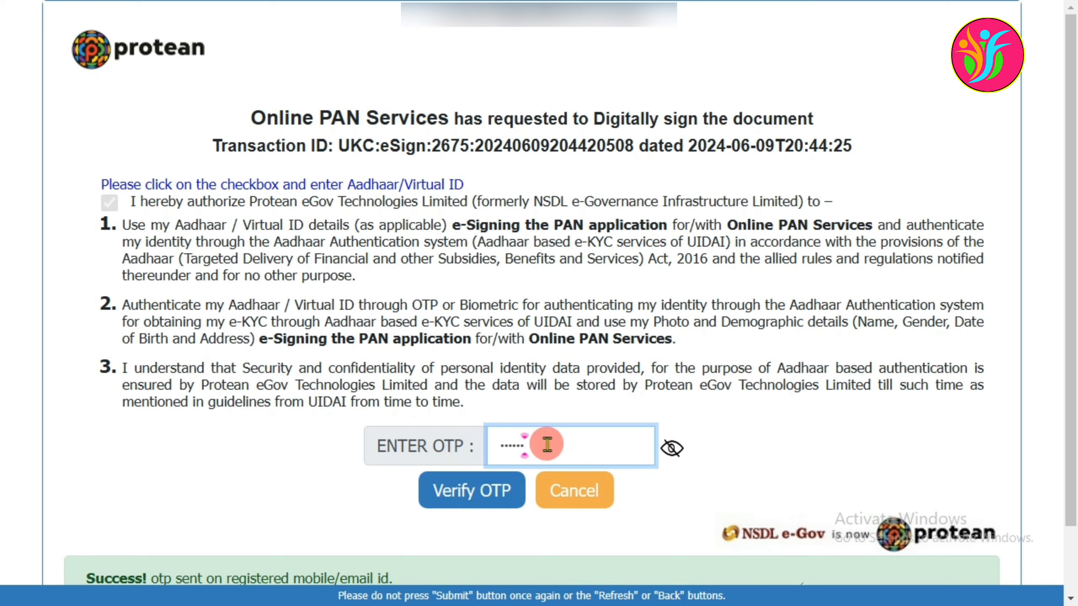
pyautogui.click(476, 512)
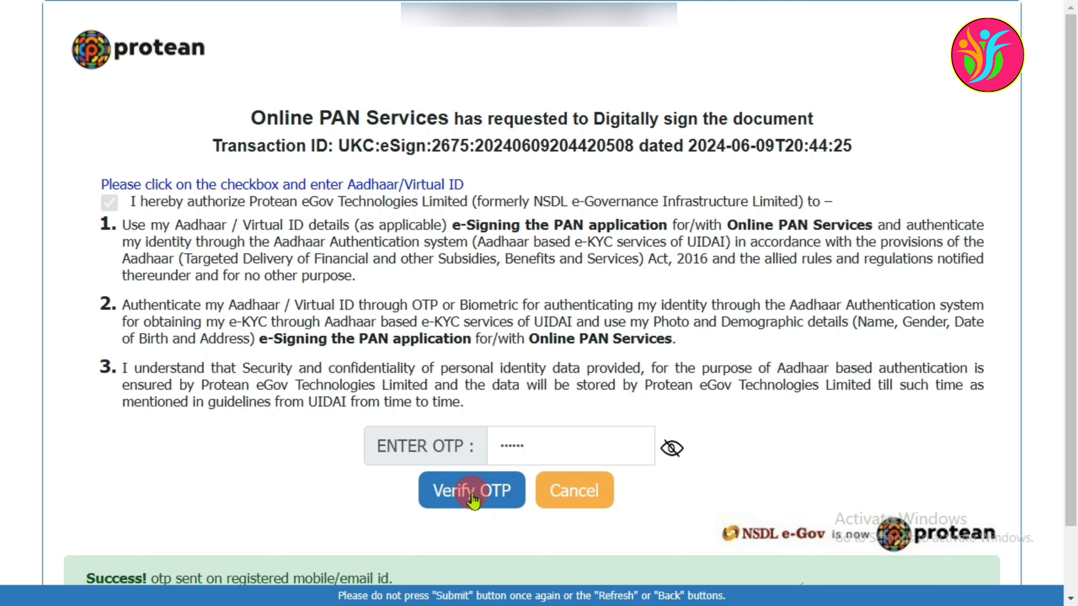
pyautogui.click(473, 499)
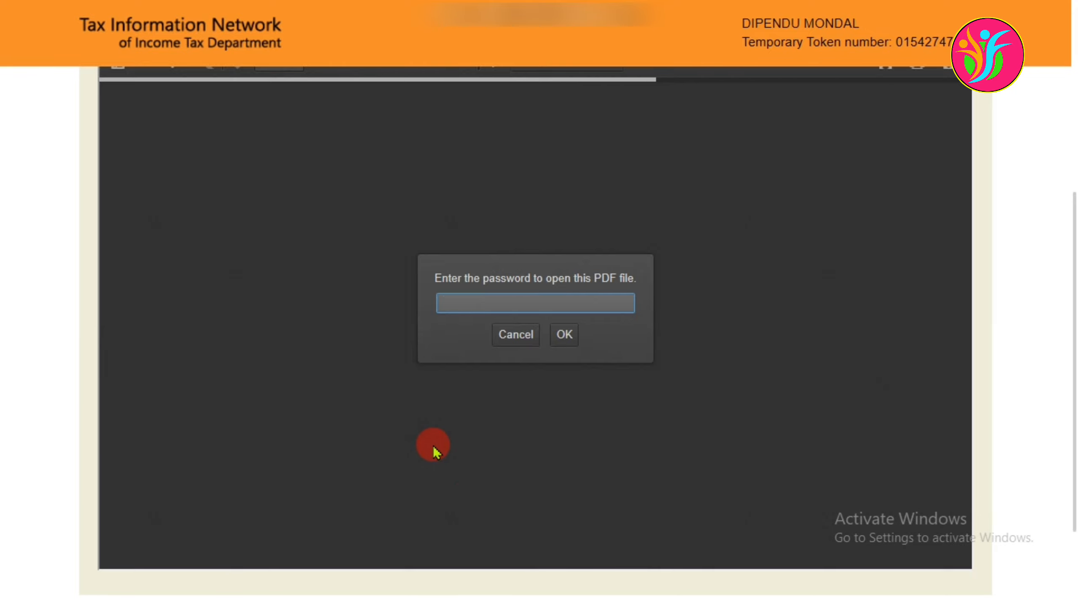
# - Unlock the acknowledgement PDF using the applicant's date of birth (DDMMYYYY) as password
pyautogui.scroll(5, 432, 446)
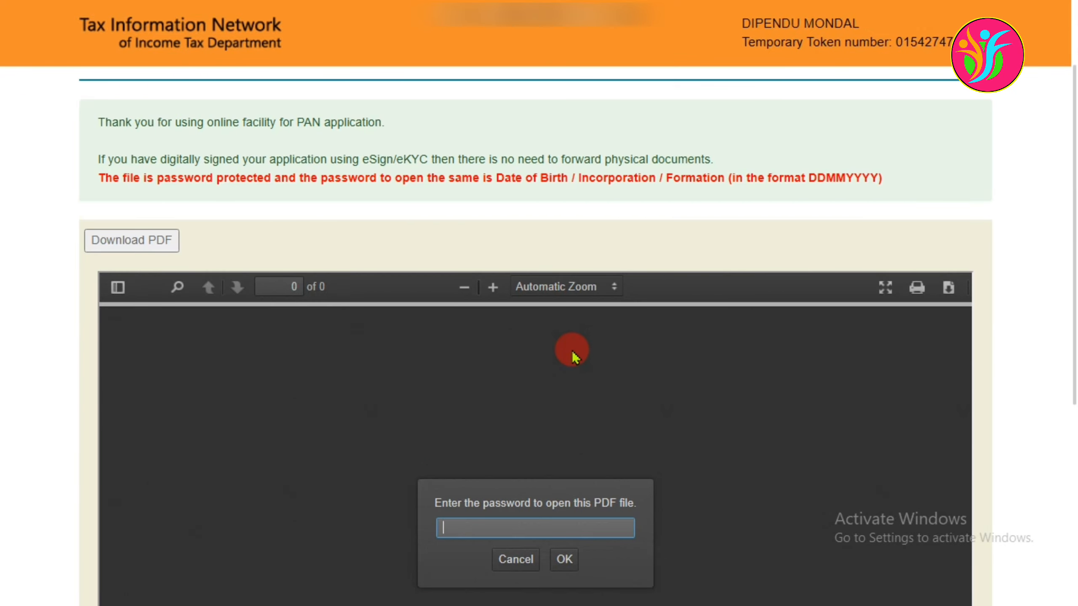
pyautogui.scroll(-2, 571, 357)
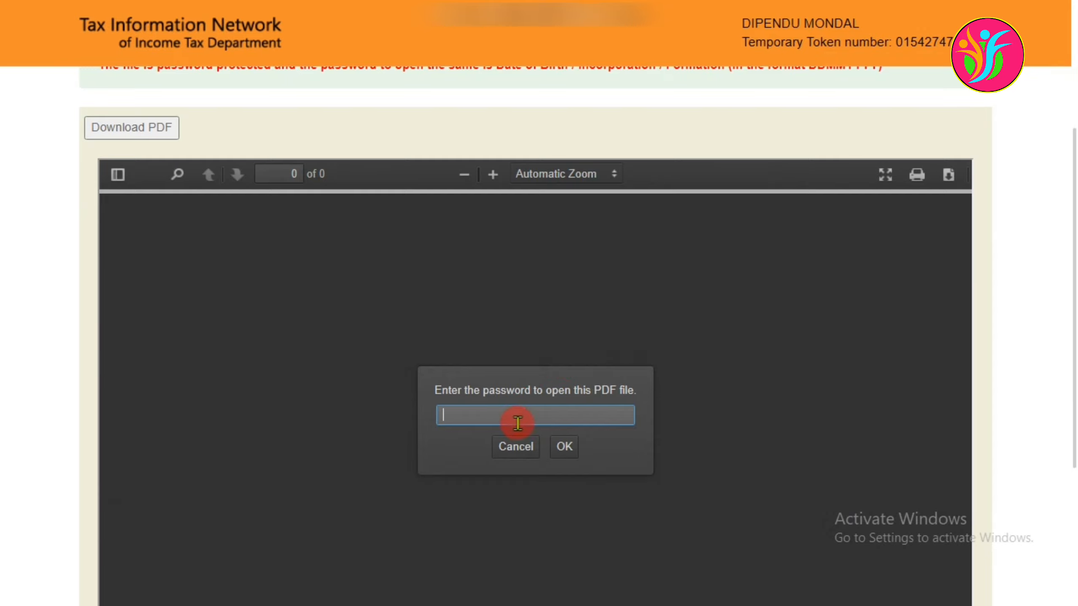
pyautogui.write('••••••••')
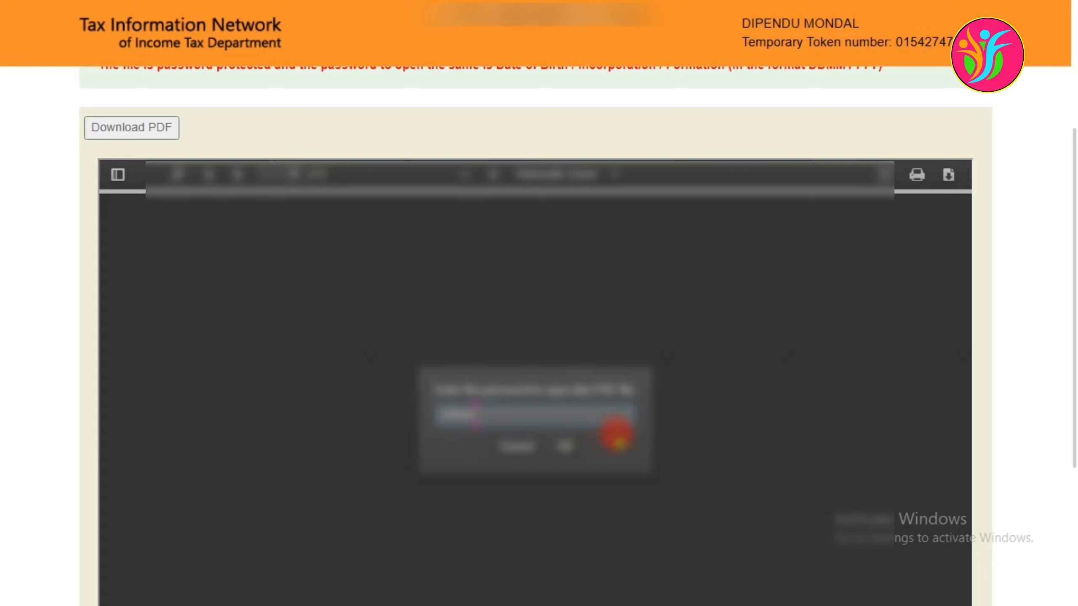
pyautogui.click(564, 446)
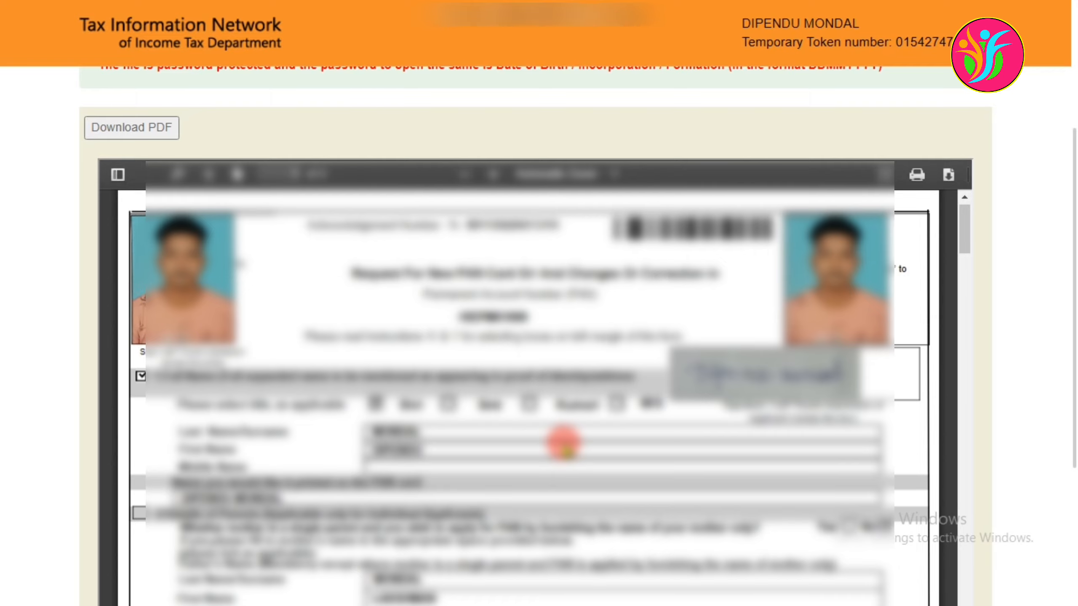
# - Scroll through the unlocked acknowledgement PDF to review the signed form, photo and signature
pyautogui.scroll(-6, 563, 443)
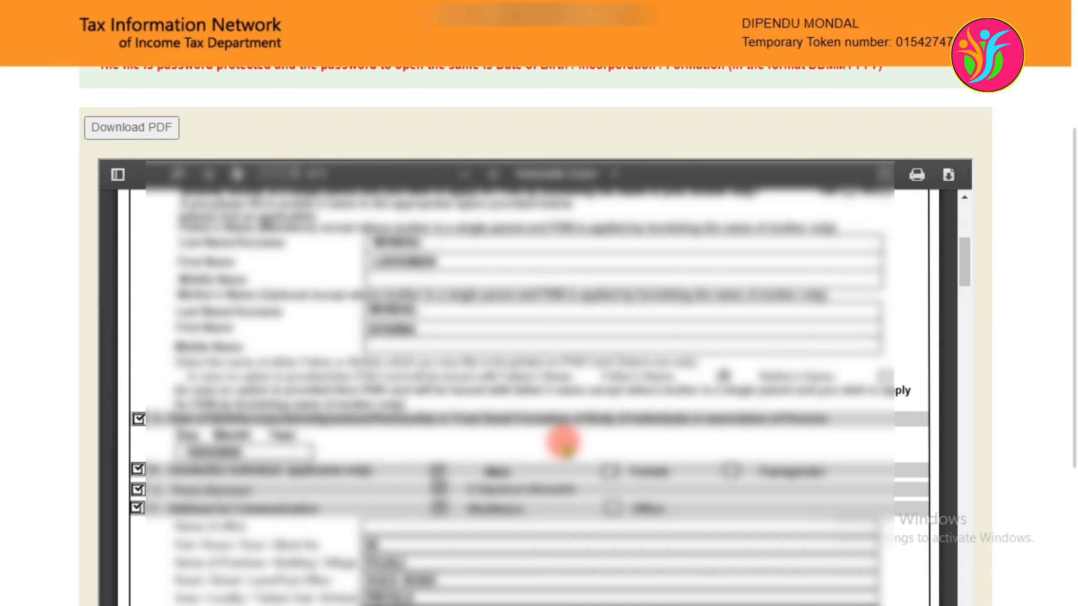
pyautogui.scroll(-3, 564, 443)
pyautogui.scroll(-2, 564, 443)
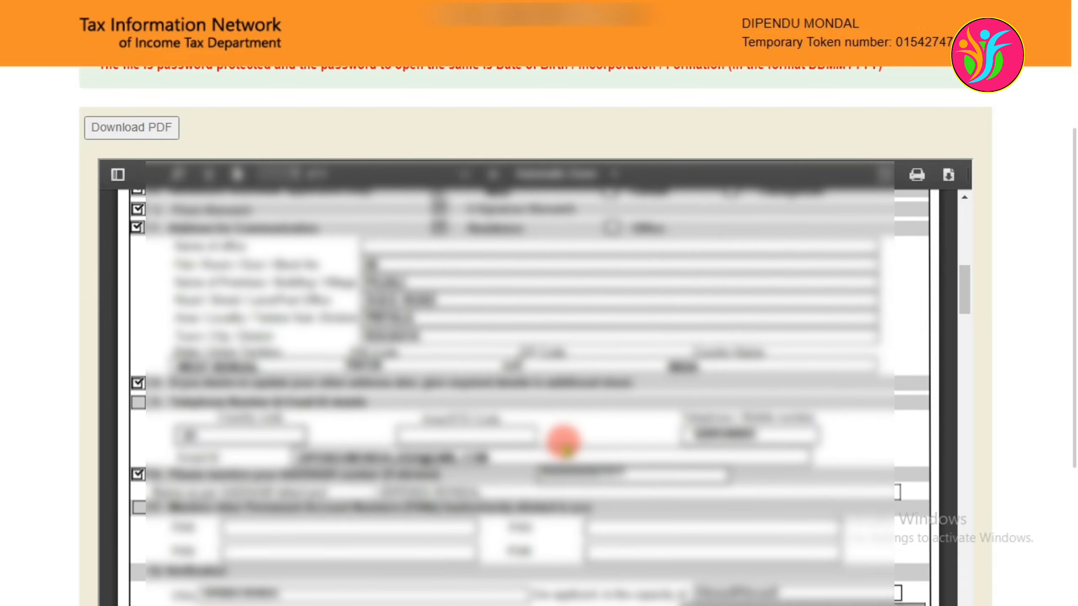
pyautogui.scroll(-2, 564, 443)
pyautogui.scroll(-3, 564, 443)
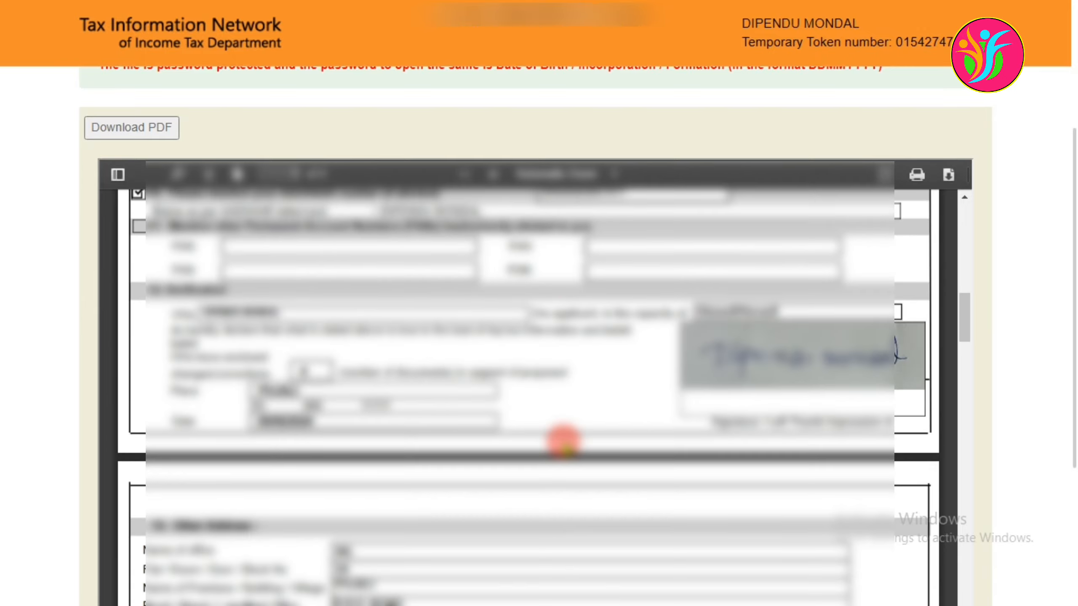
pyautogui.scroll(15, 564, 443)
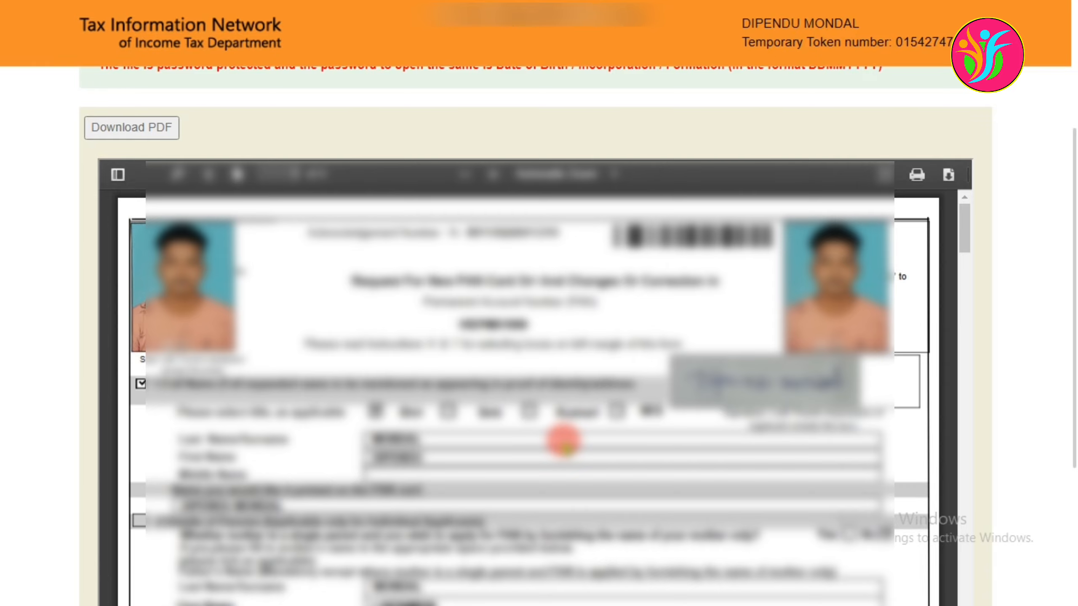
pyautogui.scroll(5, 564, 443)
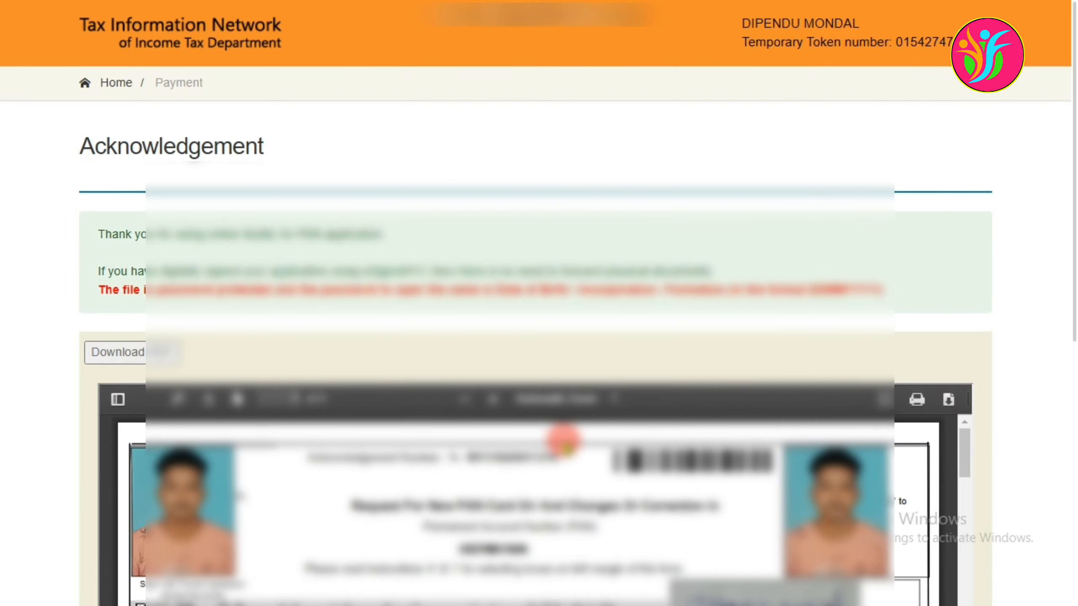
pyautogui.scroll(-3, 564, 443)
pyautogui.scroll(3, 569, 429)
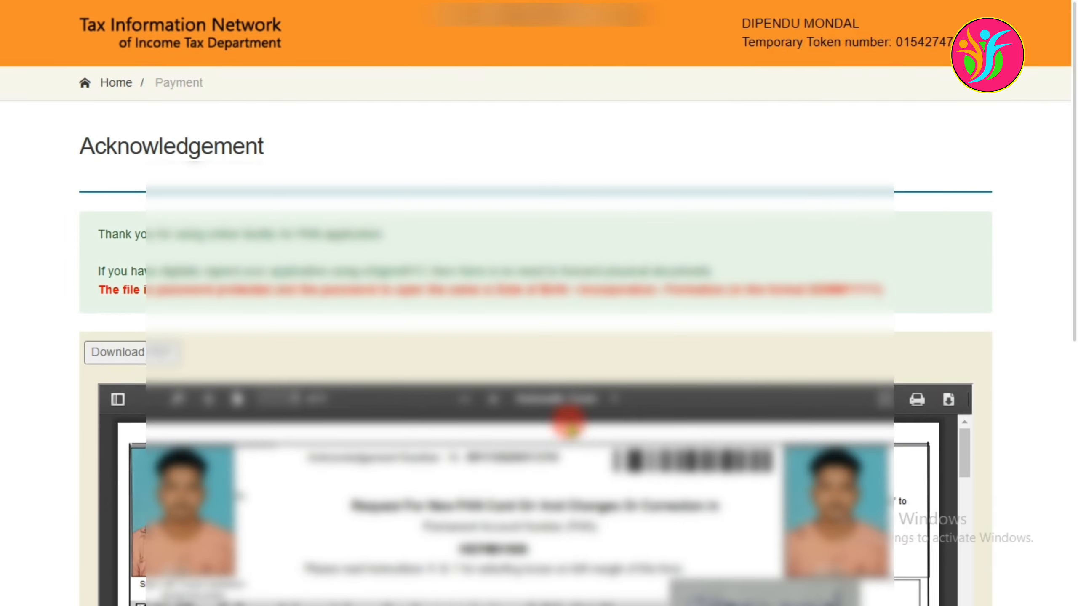
pyautogui.scroll(-3, 569, 422)
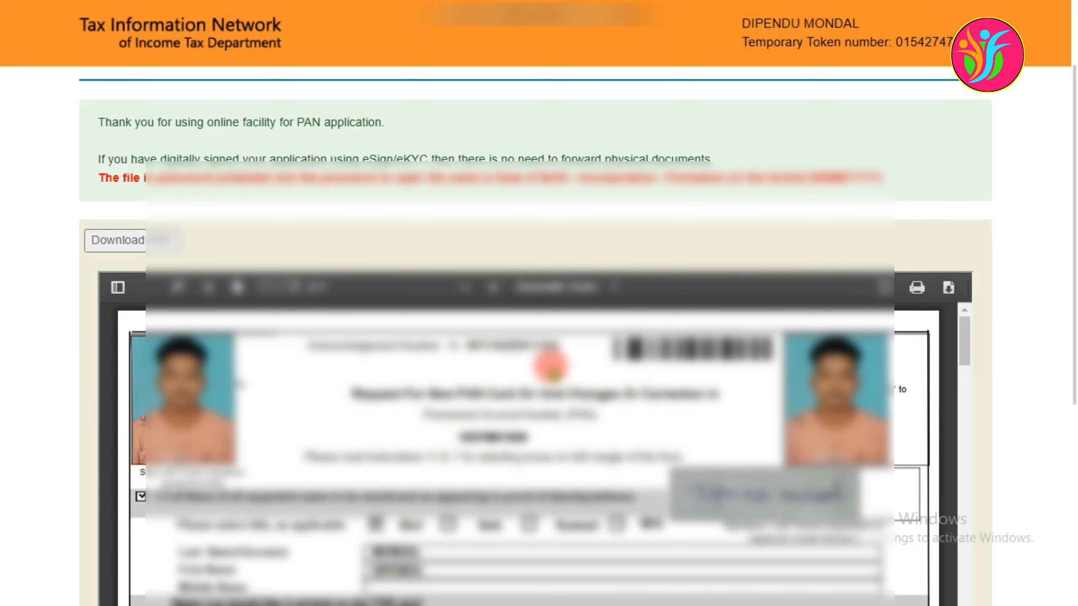
pyautogui.scroll(-2, 611, 192)
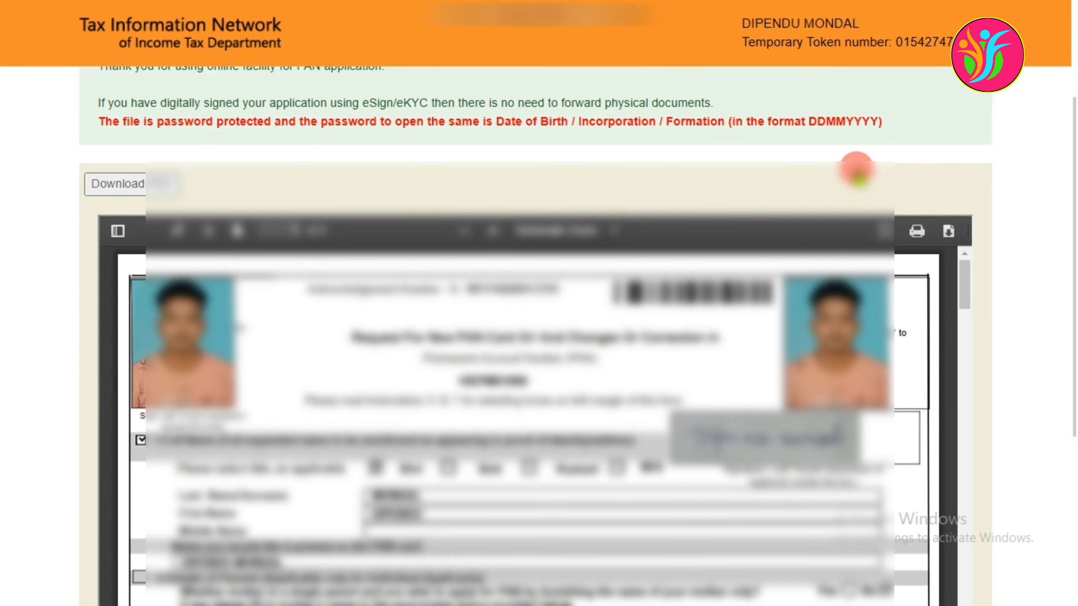
pyautogui.scroll(2, 856, 170)
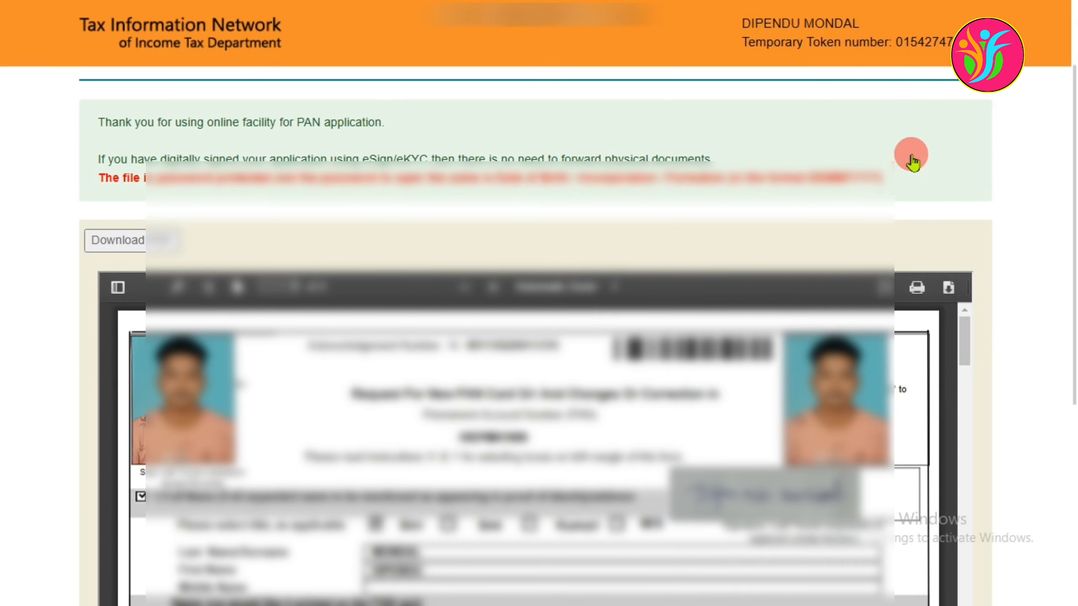